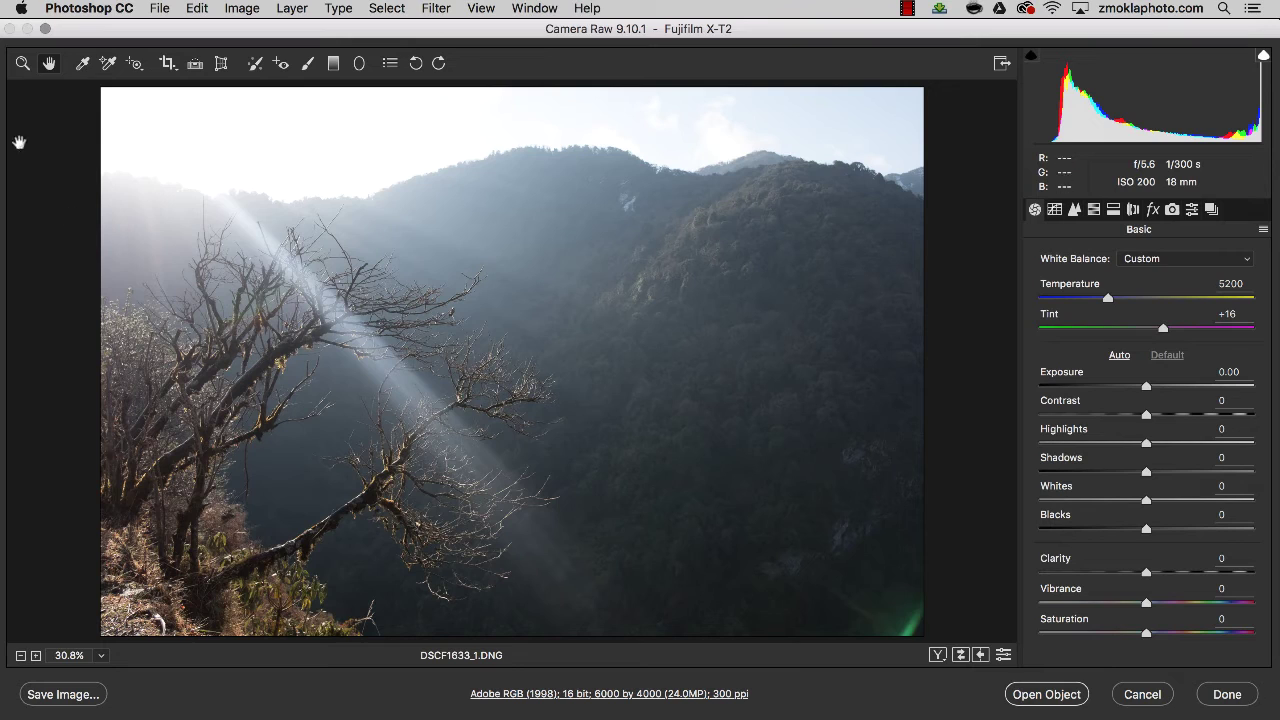
Zoom in on DSCF1633_1.DNG to about 175% and examine the dark hillside around the tree branches for image noise.
{"action": "left_click", "coordinate": [22, 63]}
{"action": "left_click_drag", "start_coordinate": [354, 288], "coordinate": [614, 326]}
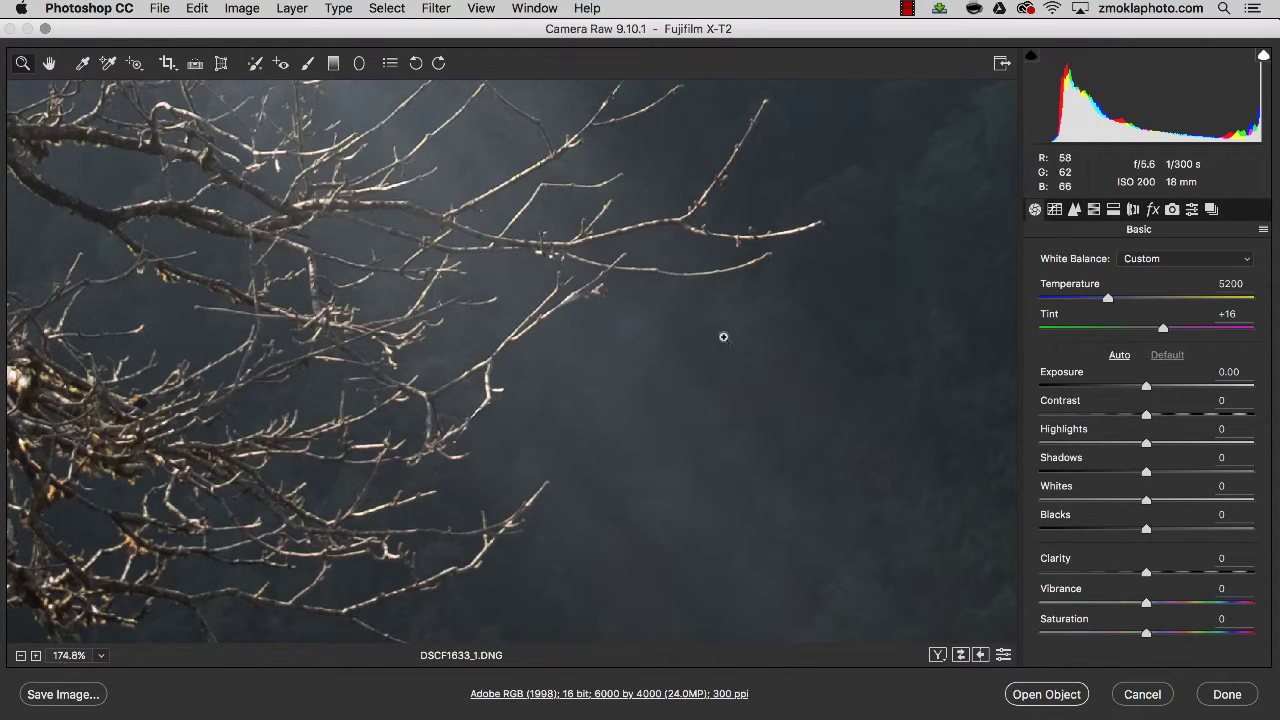
{"action": "left_click_drag", "start_coordinate": [795, 280], "coordinate": [624, 343]}
{"action": "left_click_drag", "start_coordinate": [651, 220], "coordinate": [587, 420]}
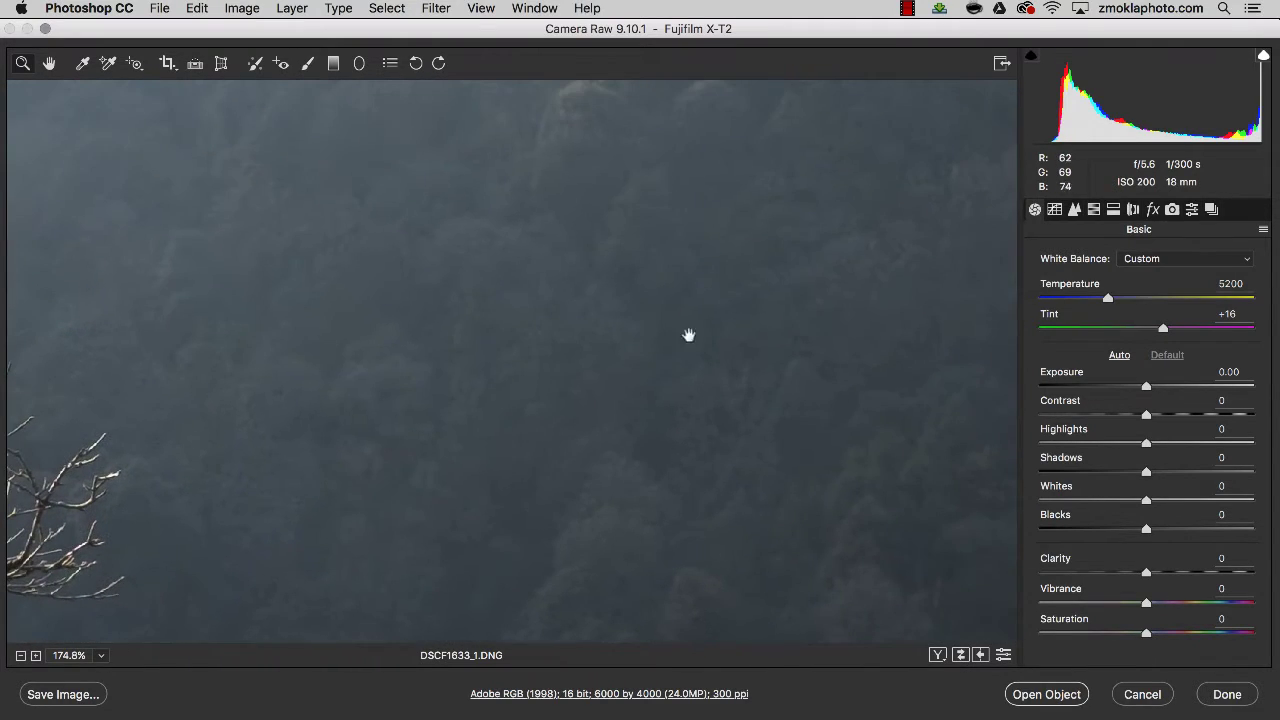
{"action": "left_click_drag", "start_coordinate": [843, 214], "coordinate": [821, 304]}
{"action": "left_click_drag", "start_coordinate": [891, 357], "coordinate": [528, 450]}
{"action": "left_click_drag", "start_coordinate": [306, 463], "coordinate": [664, 451]}
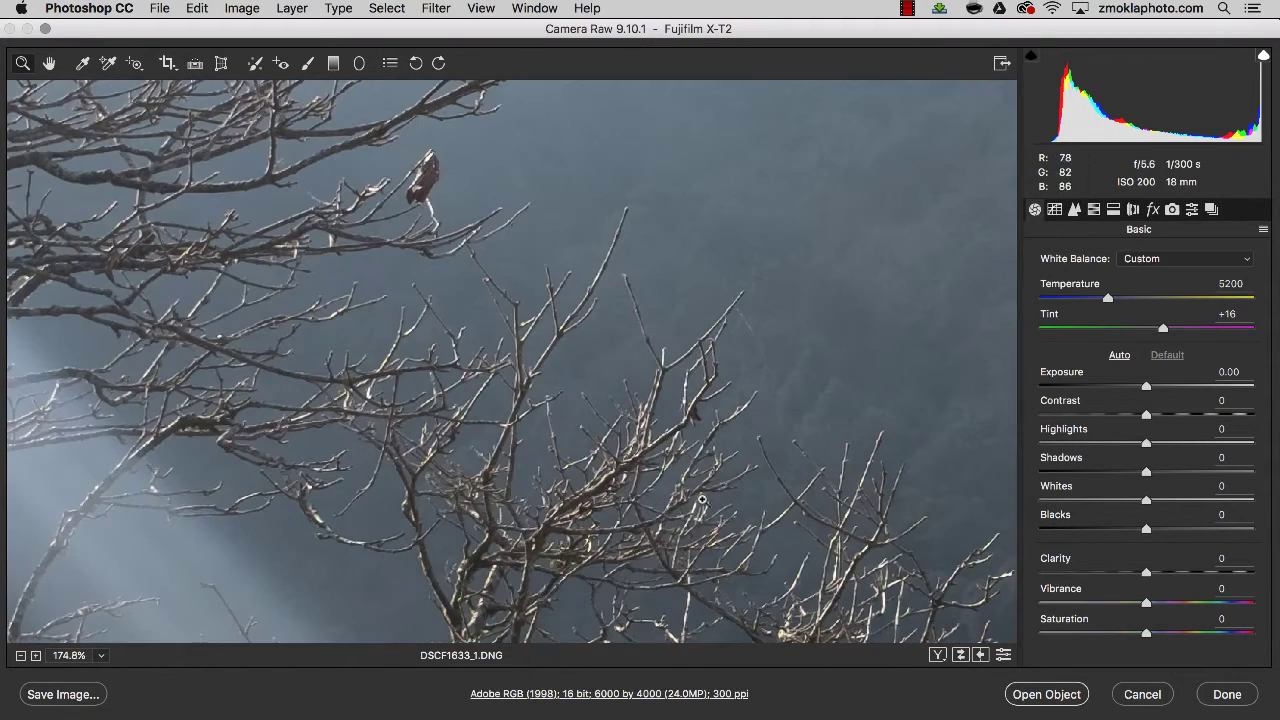
Examine the sunlit branches and the light ray at high magnification, and return to viewing the whole photo.
{"action": "left_click_drag", "start_coordinate": [672, 527], "coordinate": [700, 300]}
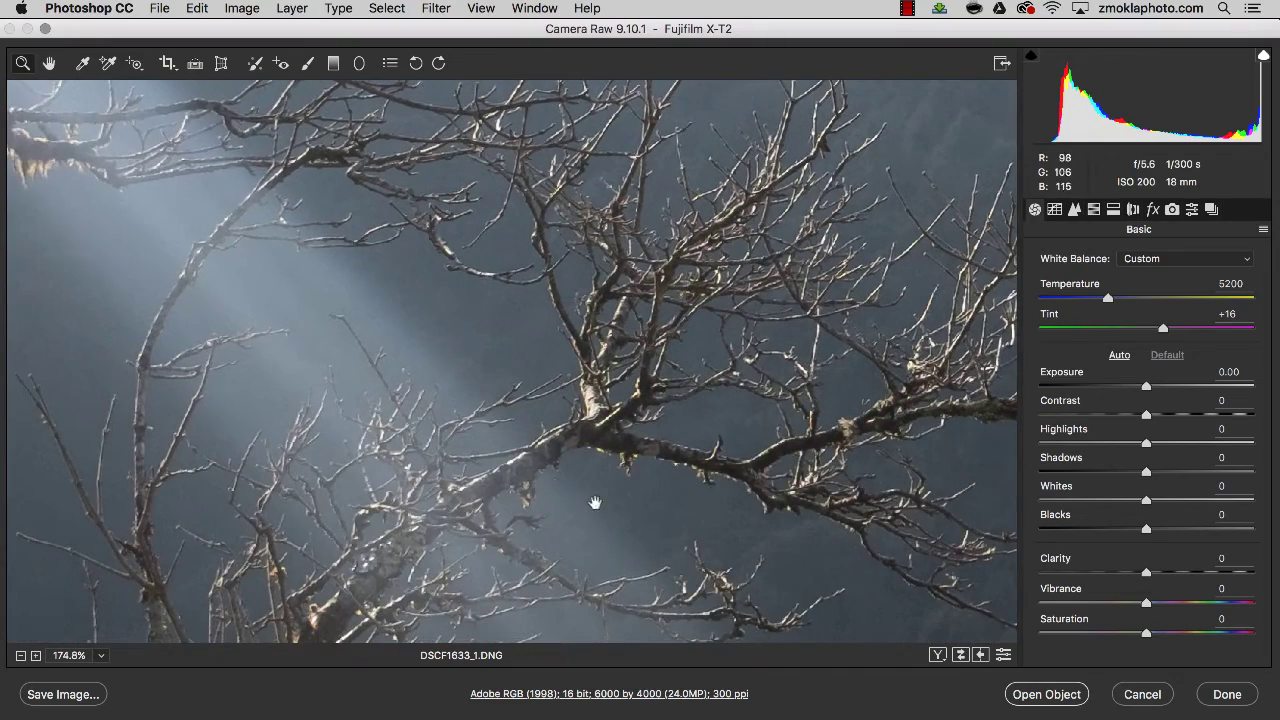
{"action": "mouse_move", "coordinate": [632, 536]}
{"action": "left_mouse_down"}
{"action": "mouse_move", "coordinate": [614, 366]}
{"action": "mouse_move", "coordinate": [676, 312]}
{"action": "left_mouse_up"}
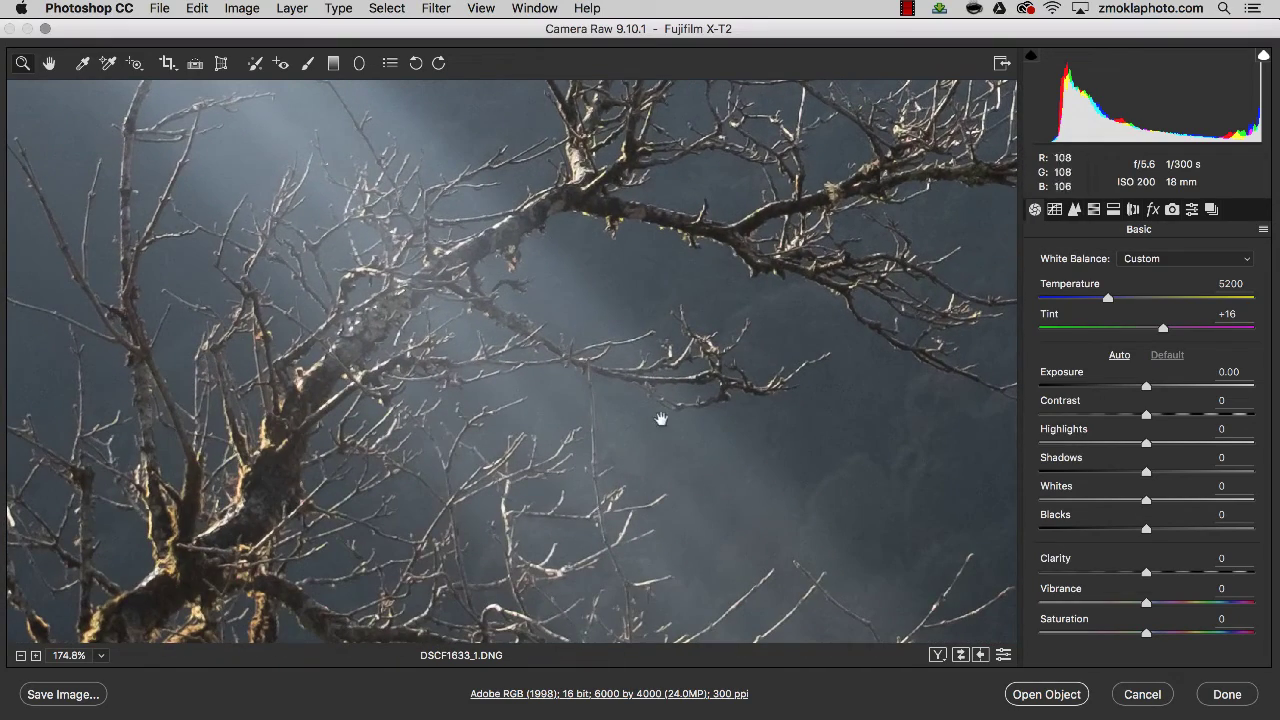
{"action": "left_click_drag", "start_coordinate": [660, 420], "coordinate": [688, 280]}
{"action": "left_click_drag", "start_coordinate": [800, 266], "coordinate": [677, 380]}
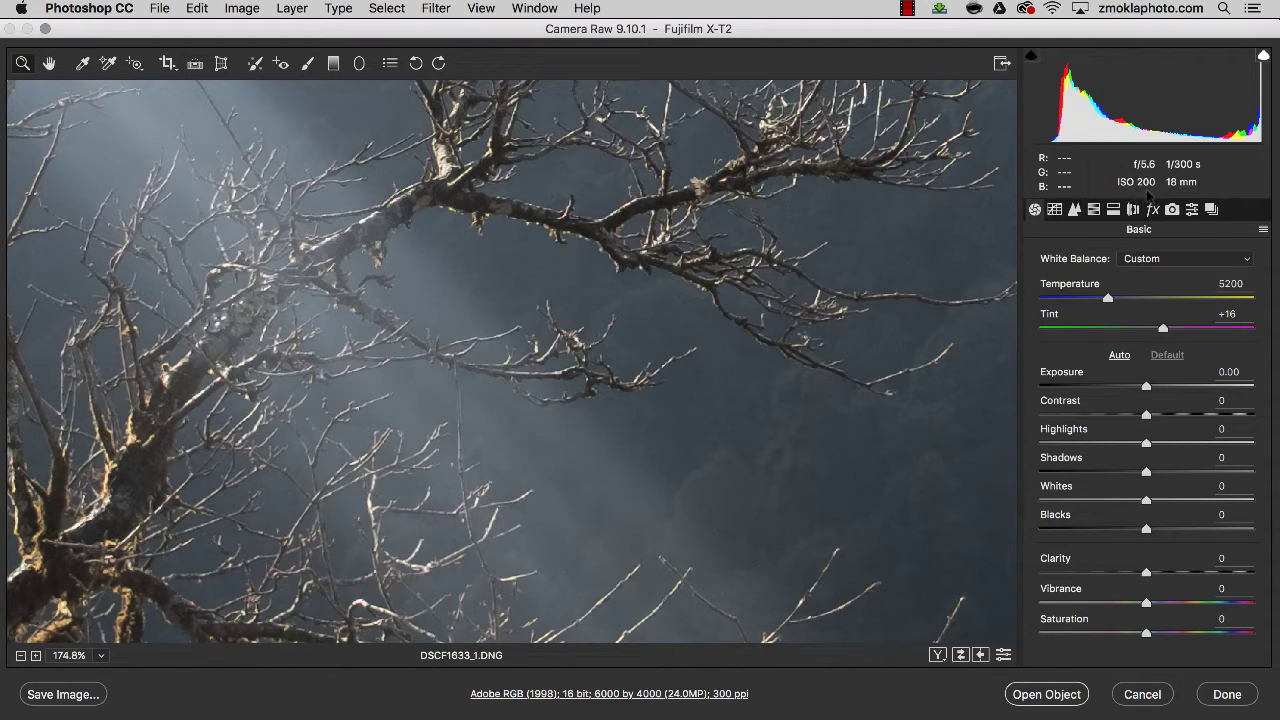
{"action": "left_click_drag", "start_coordinate": [720, 260], "coordinate": [420, 210]}
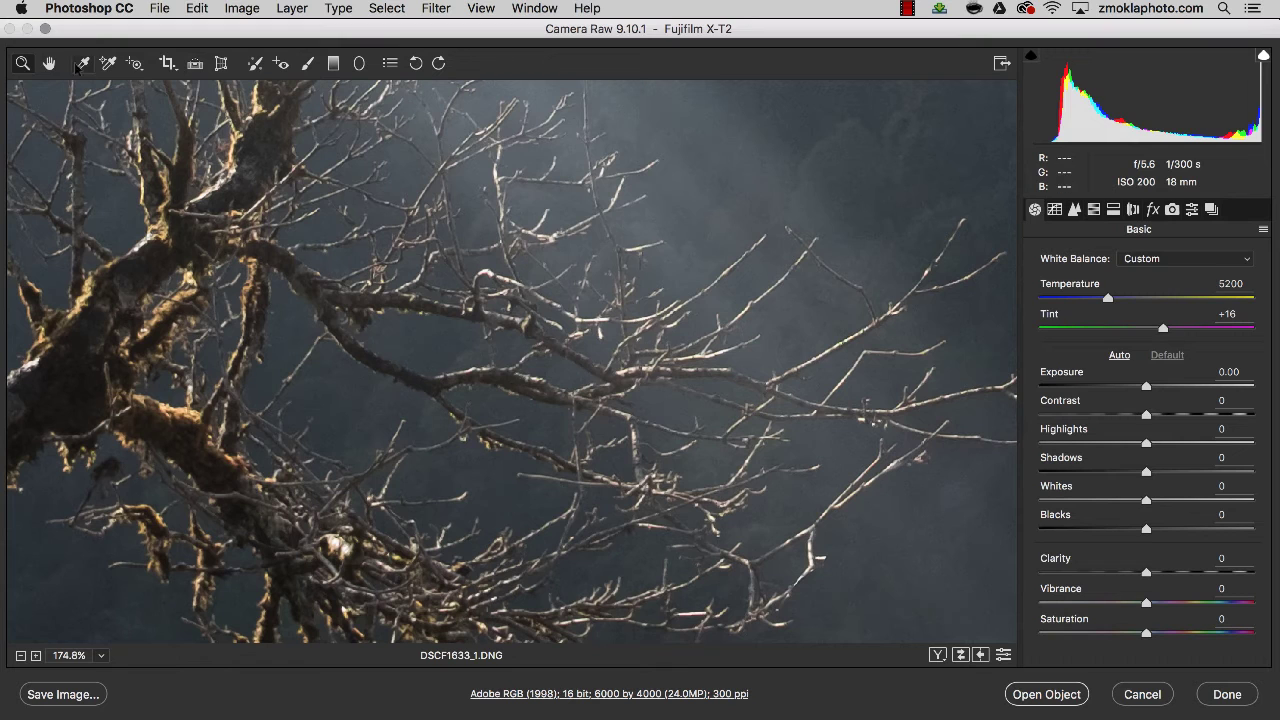
{"action": "double_click", "coordinate": [48, 63]}
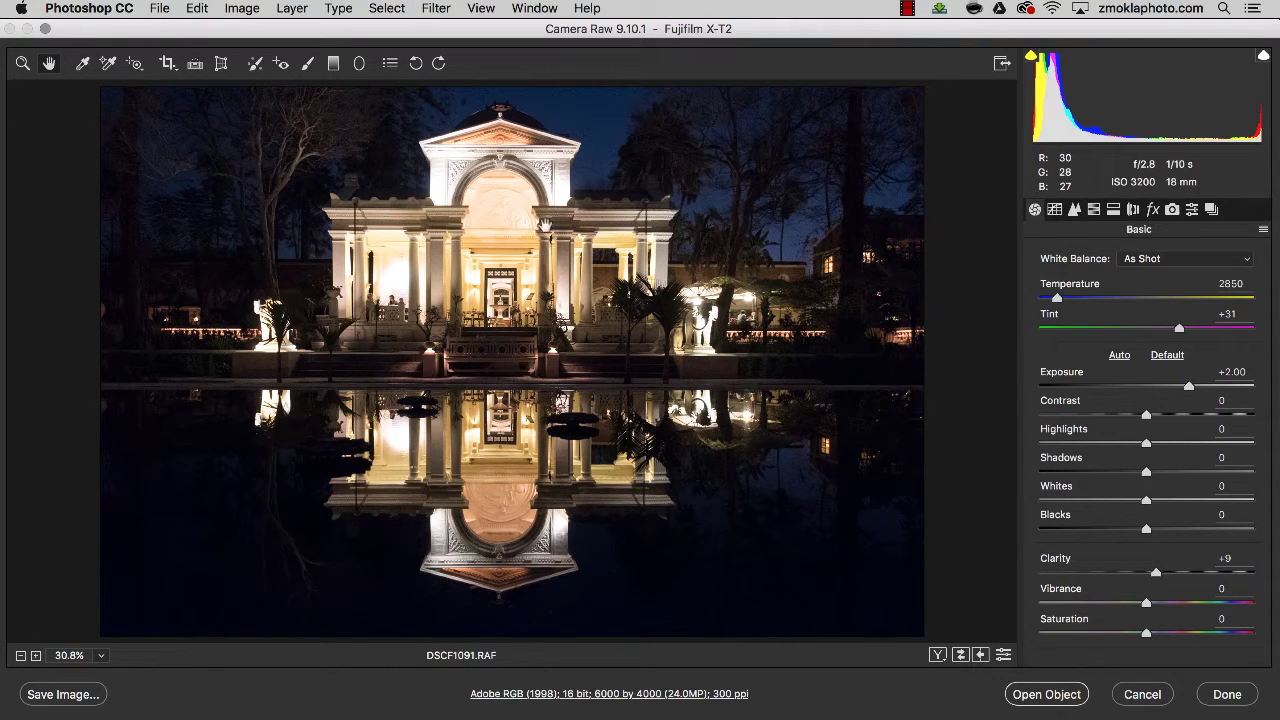
Zoom in on the night photo DSCF1091.RAF and examine the building's columns, gable and surrounding blue sky for noise.
{"action": "left_click", "coordinate": [21, 64]}
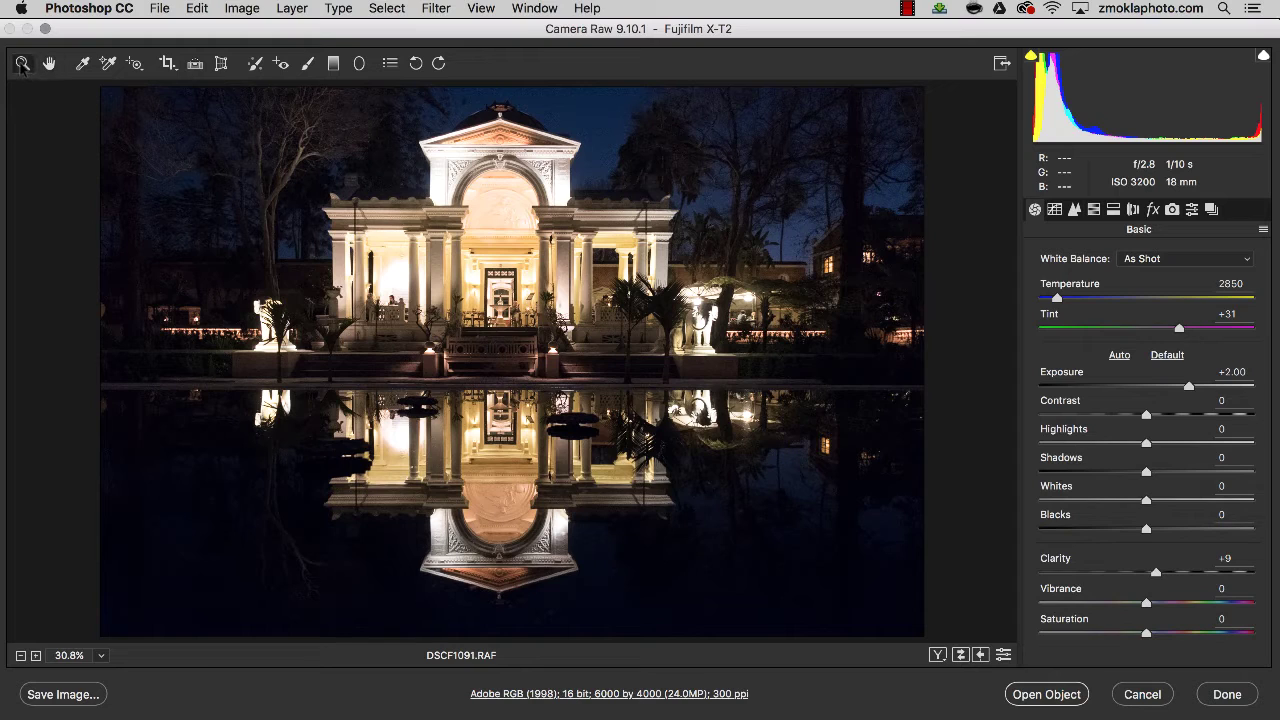
{"action": "left_click_drag", "start_coordinate": [566, 420], "coordinate": [702, 342]}
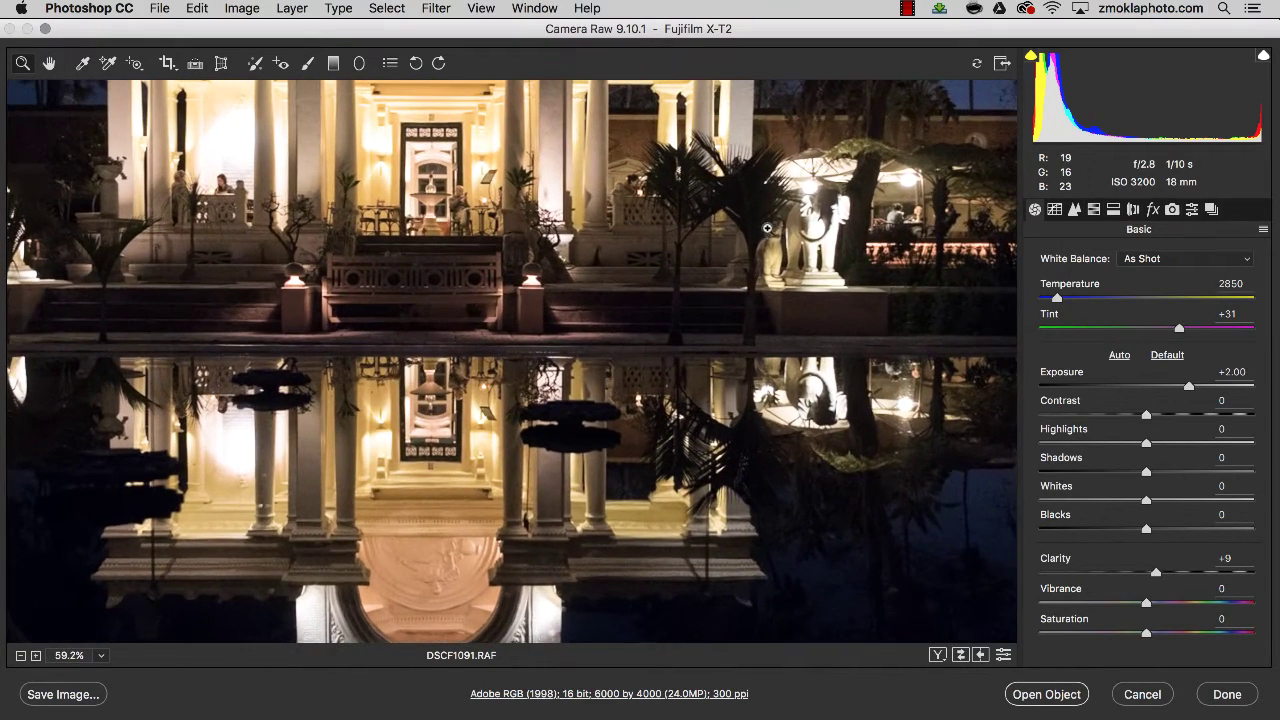
{"action": "left_click_drag", "start_coordinate": [759, 204], "coordinate": [659, 351]}
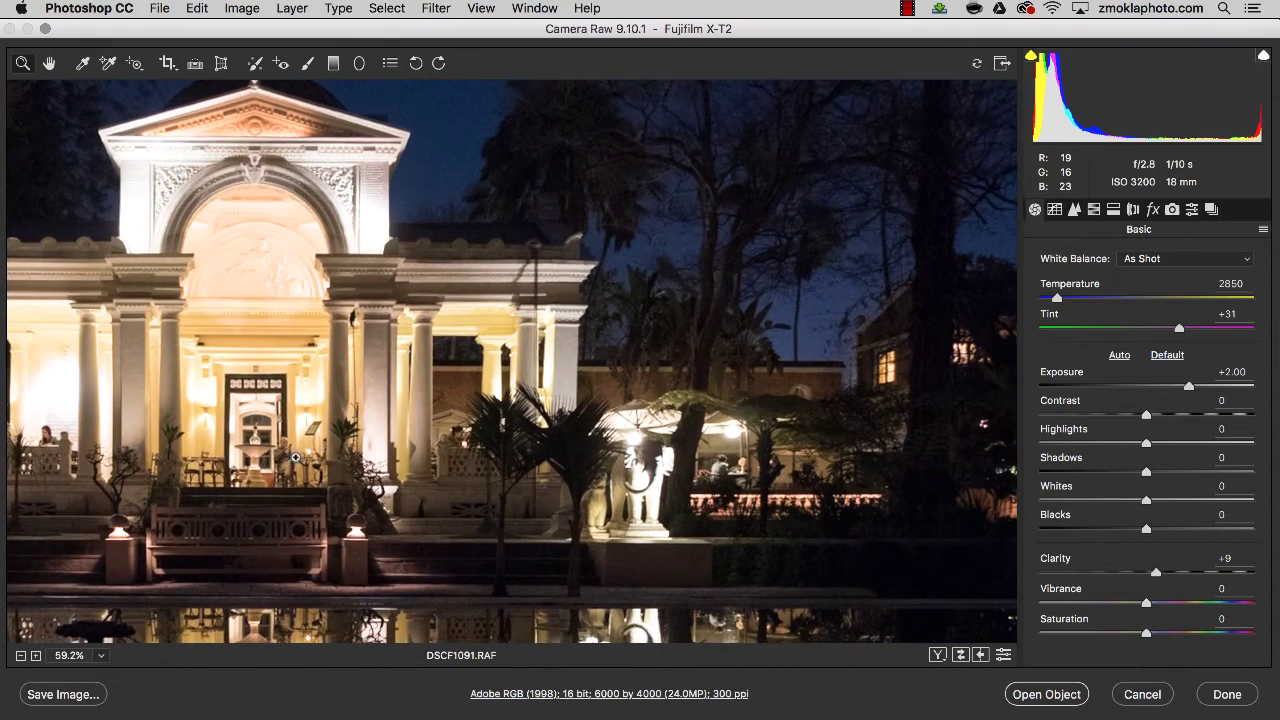
{"action": "left_click_drag", "start_coordinate": [499, 401], "coordinate": [533, 370]}
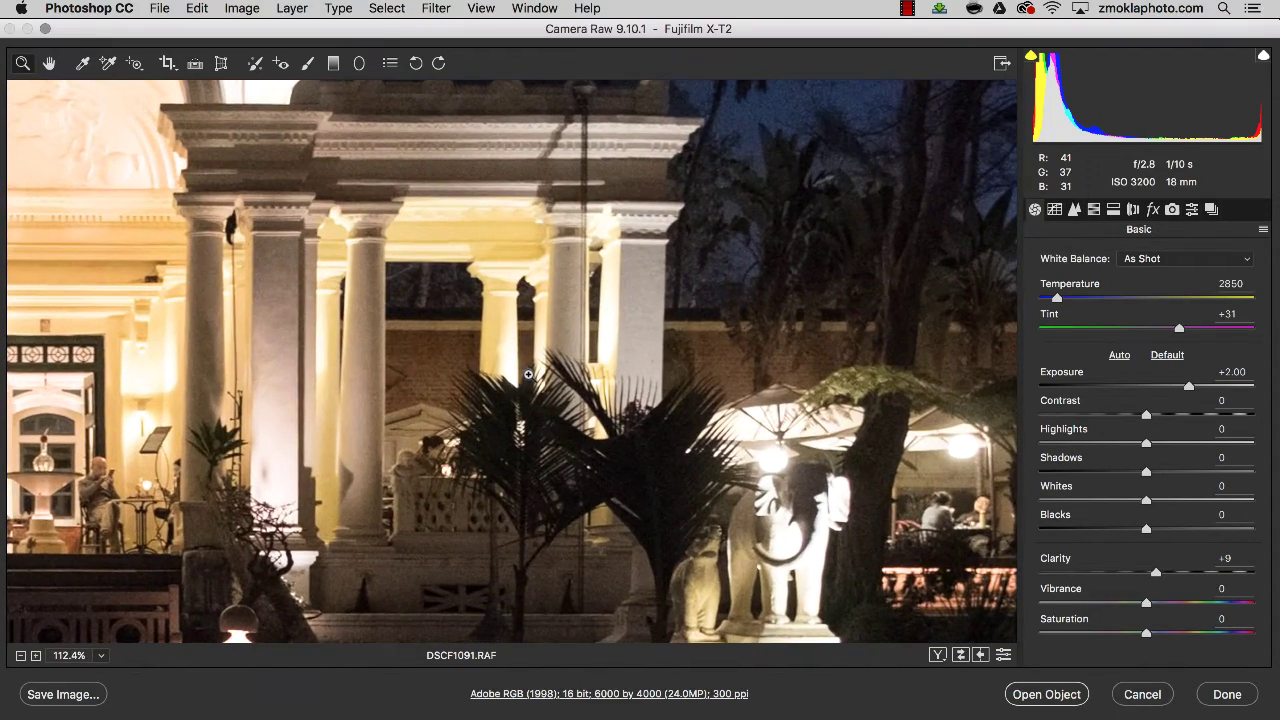
{"action": "left_click_drag", "start_coordinate": [733, 250], "coordinate": [620, 423]}
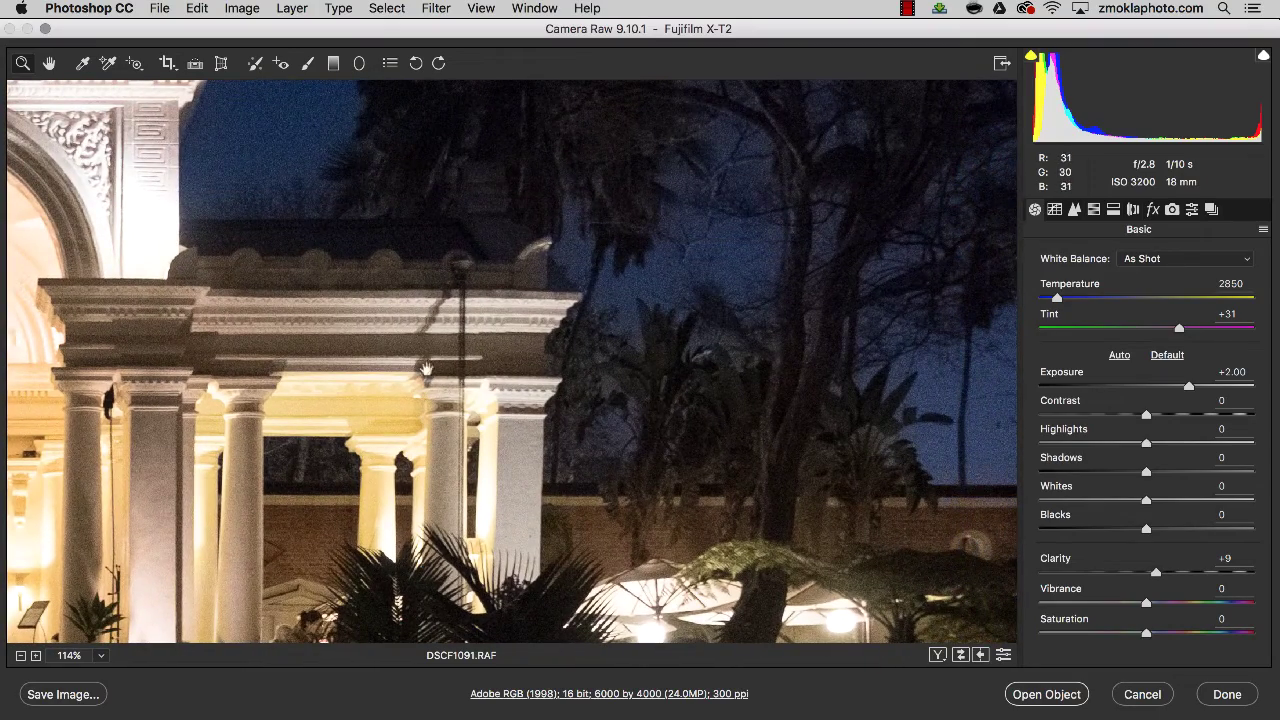
{"action": "left_click_drag", "start_coordinate": [346, 204], "coordinate": [626, 389]}
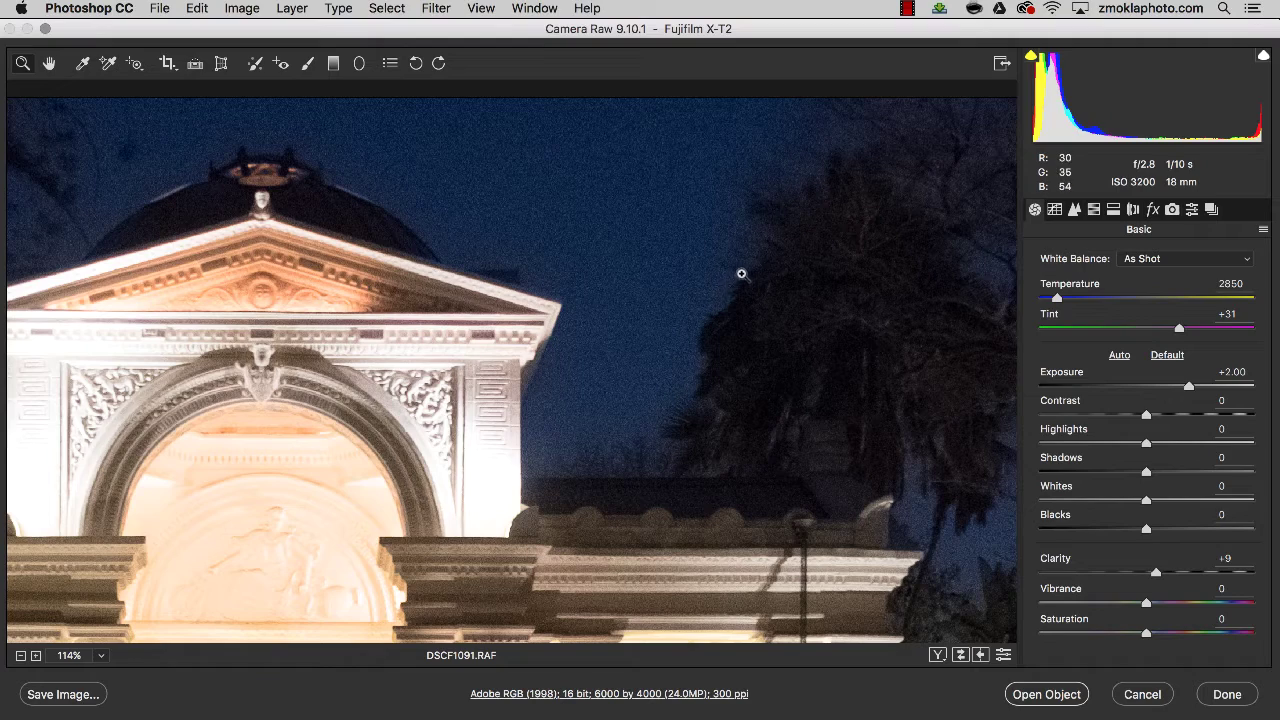
{"action": "left_click", "coordinate": [712, 306]}
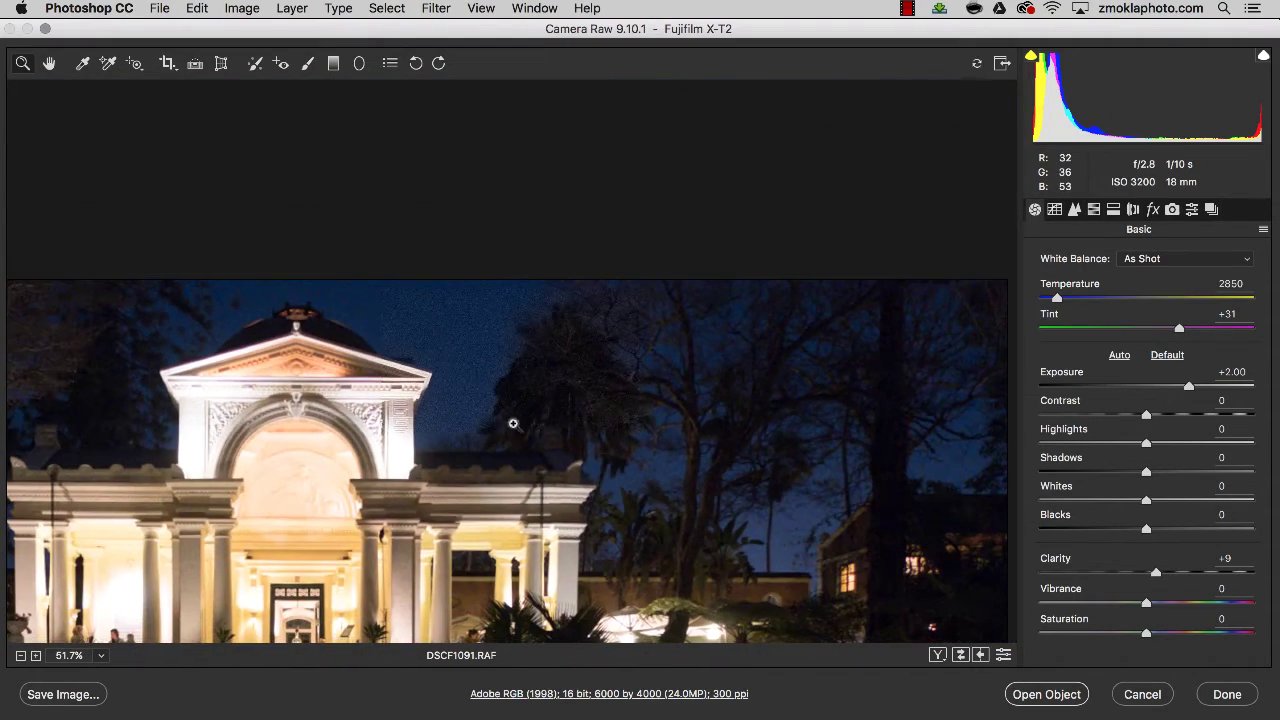
Examine the columns, arch and shadowed roofline at over 150%, finishing on the sky beside the gable.
{"action": "key", "text": "super+0"}
{"action": "left_click_drag", "start_coordinate": [568, 339], "coordinate": [612, 252]}
{"action": "left_click_drag", "start_coordinate": [676, 281], "coordinate": [546, 351]}
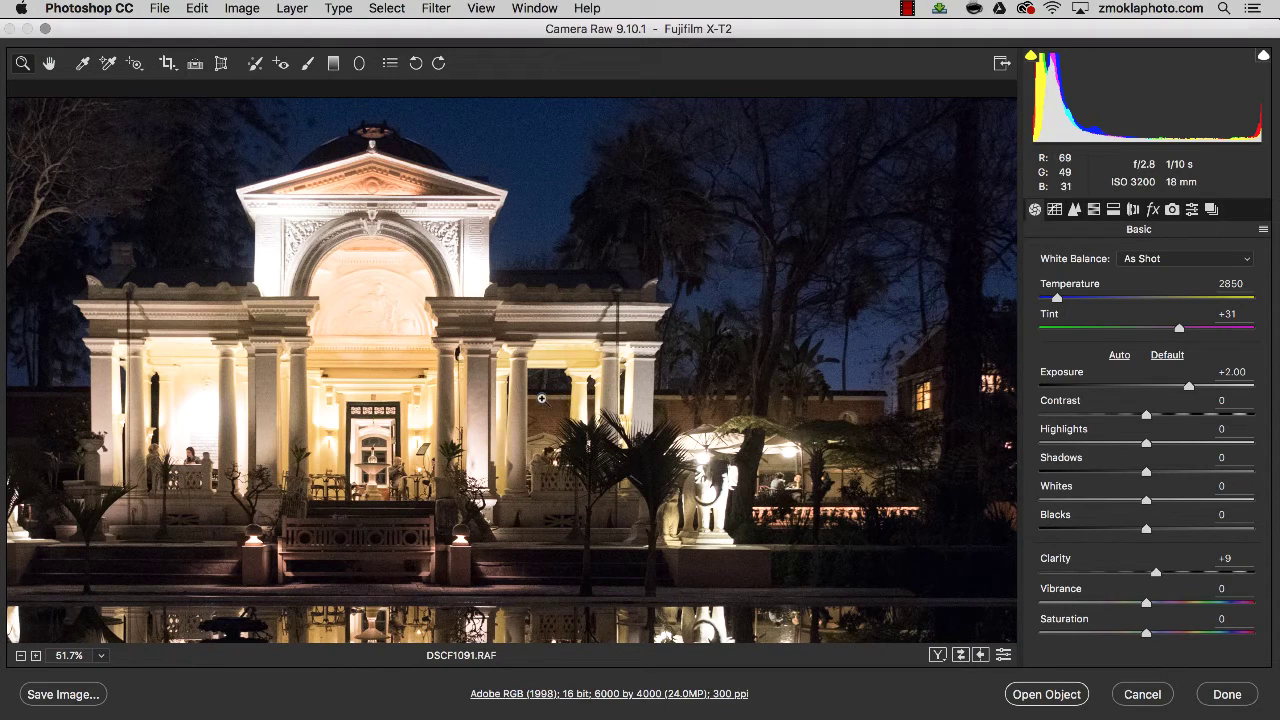
{"action": "left_click_drag", "start_coordinate": [540, 373], "coordinate": [623, 286]}
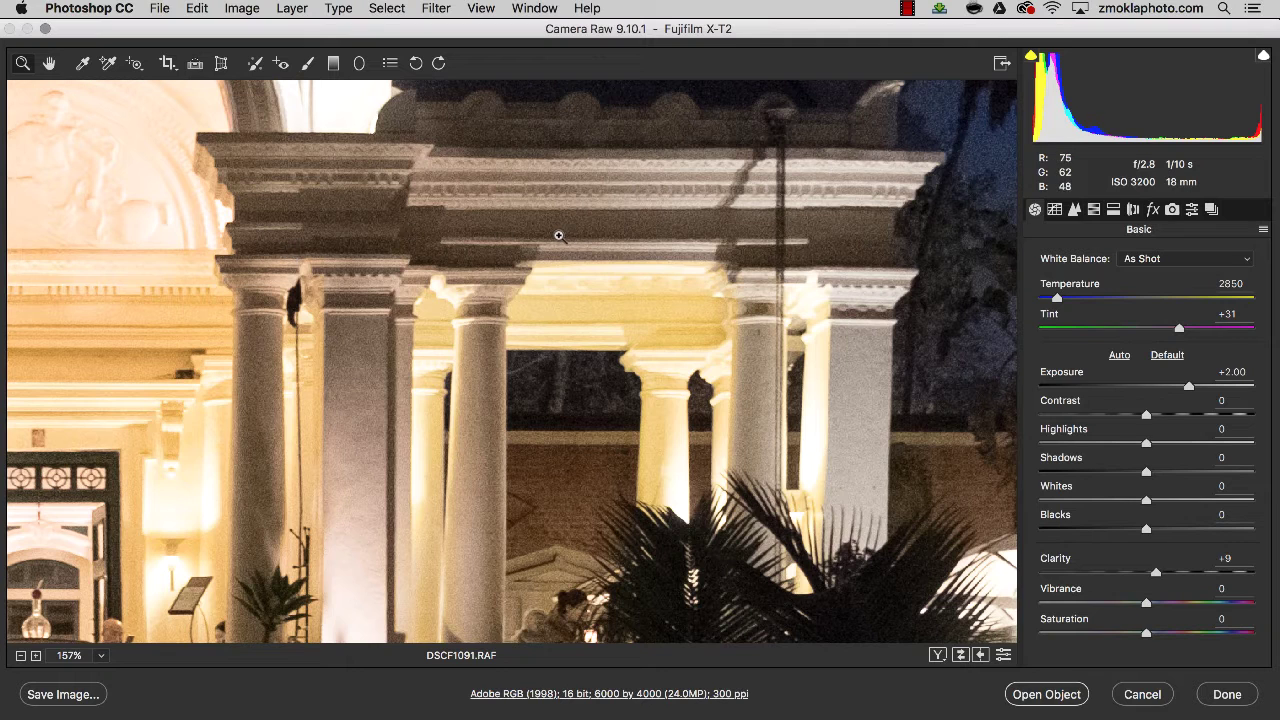
{"action": "scroll", "coordinate": [423, 354], "scroll_direction": "down", "scroll_amount": 2}
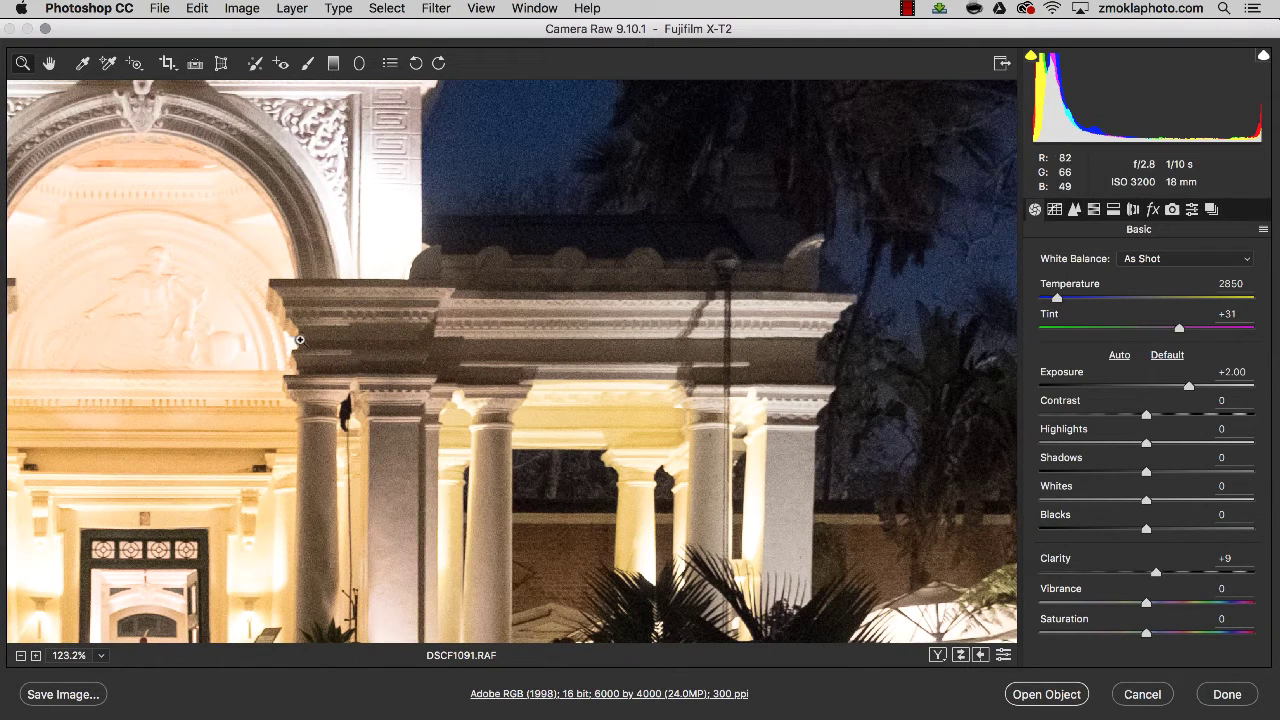
{"action": "left_click_drag", "start_coordinate": [252, 302], "coordinate": [425, 392]}
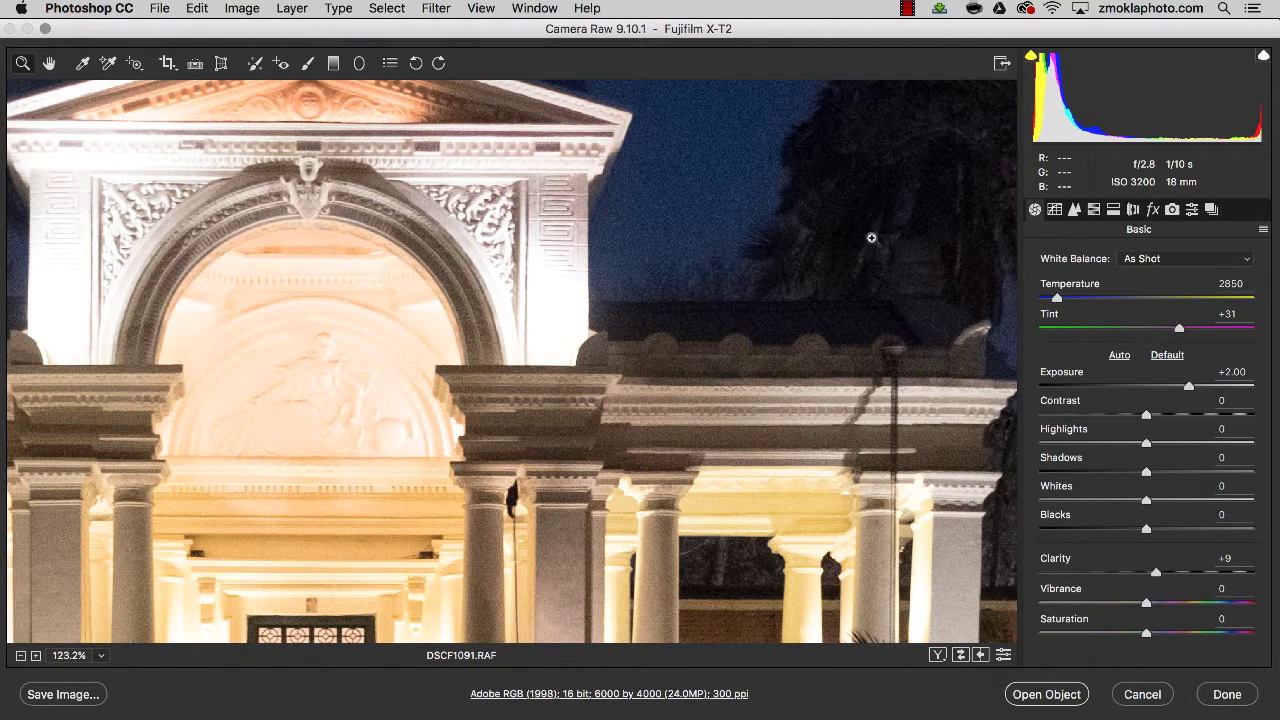
{"action": "scroll", "coordinate": [766, 329], "scroll_direction": "up", "scroll_amount": 1}
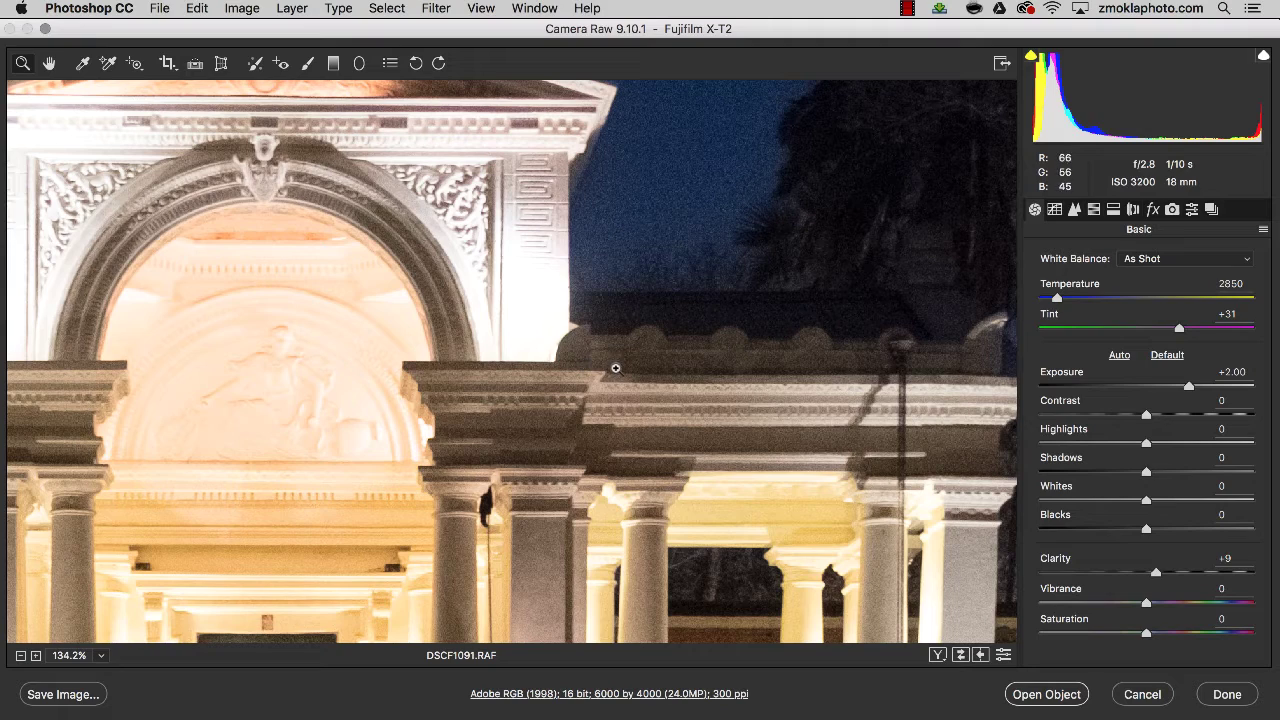
{"action": "scroll", "coordinate": [600, 375], "scroll_direction": "up", "scroll_amount": 1}
{"action": "scroll", "coordinate": [603, 374], "scroll_direction": "up", "scroll_amount": 1}
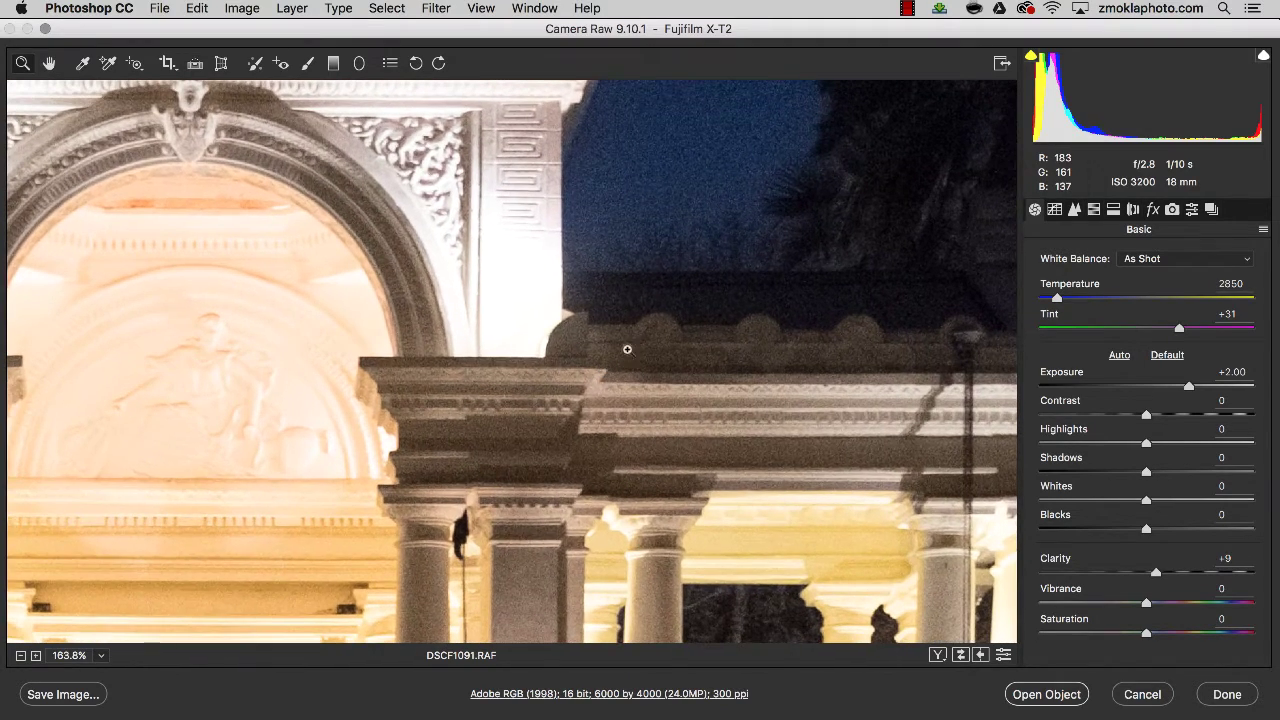
{"action": "left_click_drag", "start_coordinate": [639, 278], "coordinate": [518, 390]}
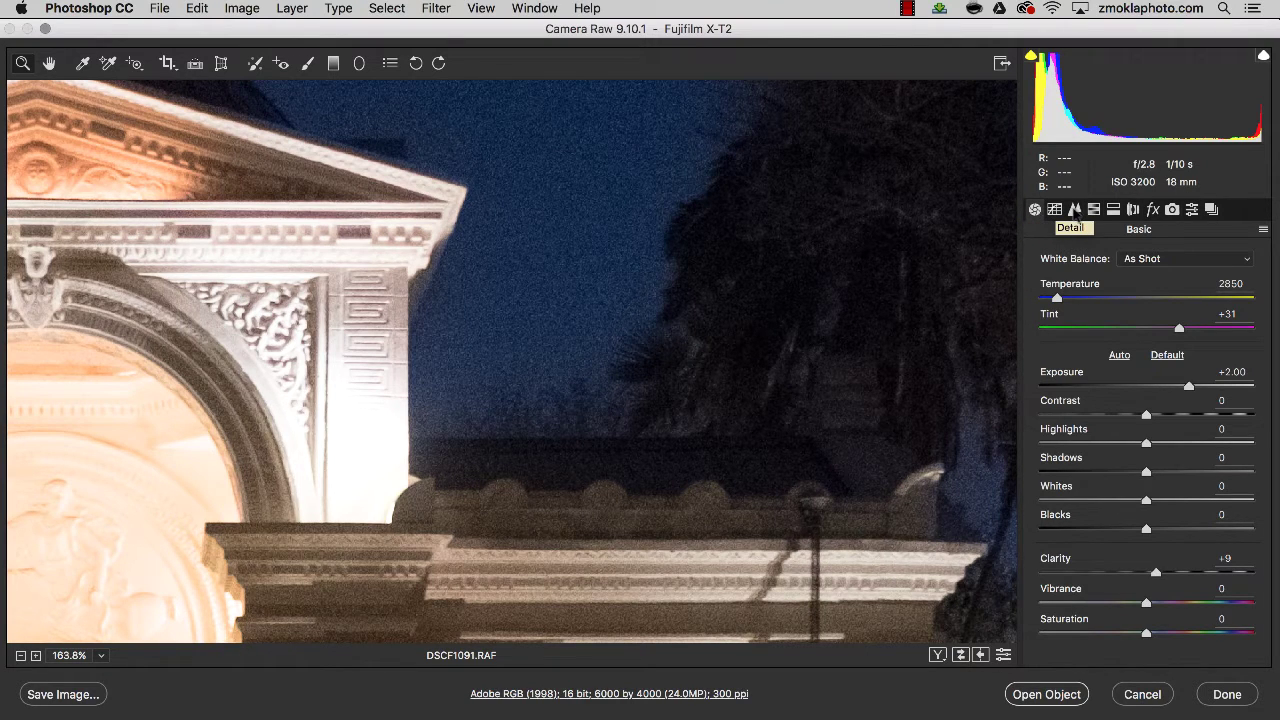
Open the Detail settings and set the Luminance noise reduction to 53, judging it on the close-up of the sky.
{"action": "left_click", "coordinate": [1075, 210]}
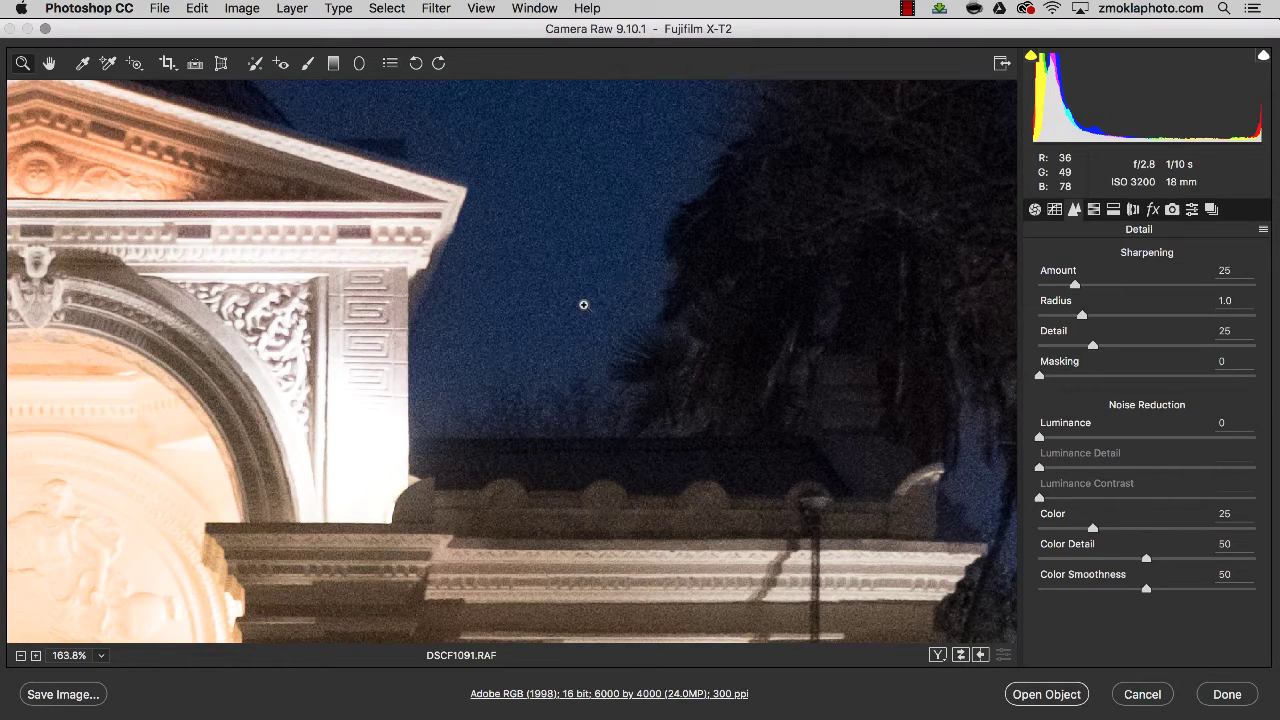
{"action": "mouse_move", "coordinate": [583, 303]}
{"action": "left_mouse_down"}
{"action": "mouse_move", "coordinate": [598, 286]}
{"action": "mouse_move", "coordinate": [587, 302]}
{"action": "left_mouse_up"}
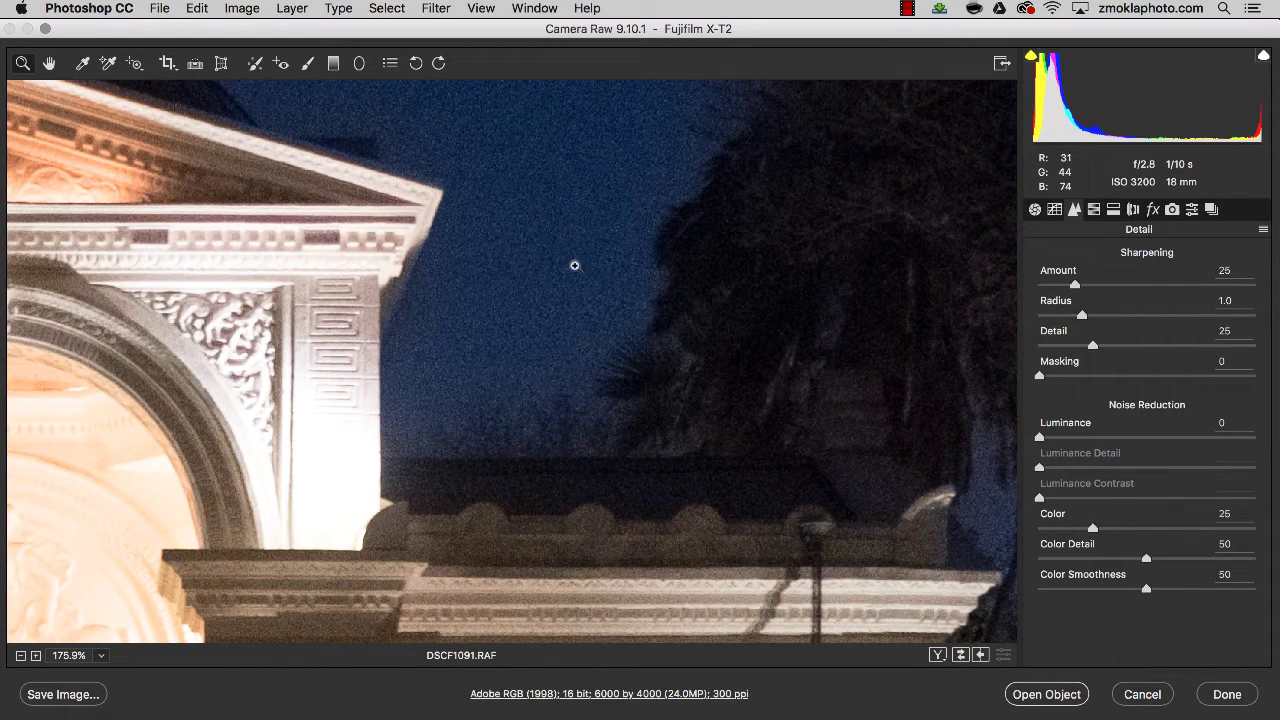
{"action": "left_click_drag", "start_coordinate": [534, 309], "coordinate": [538, 306]}
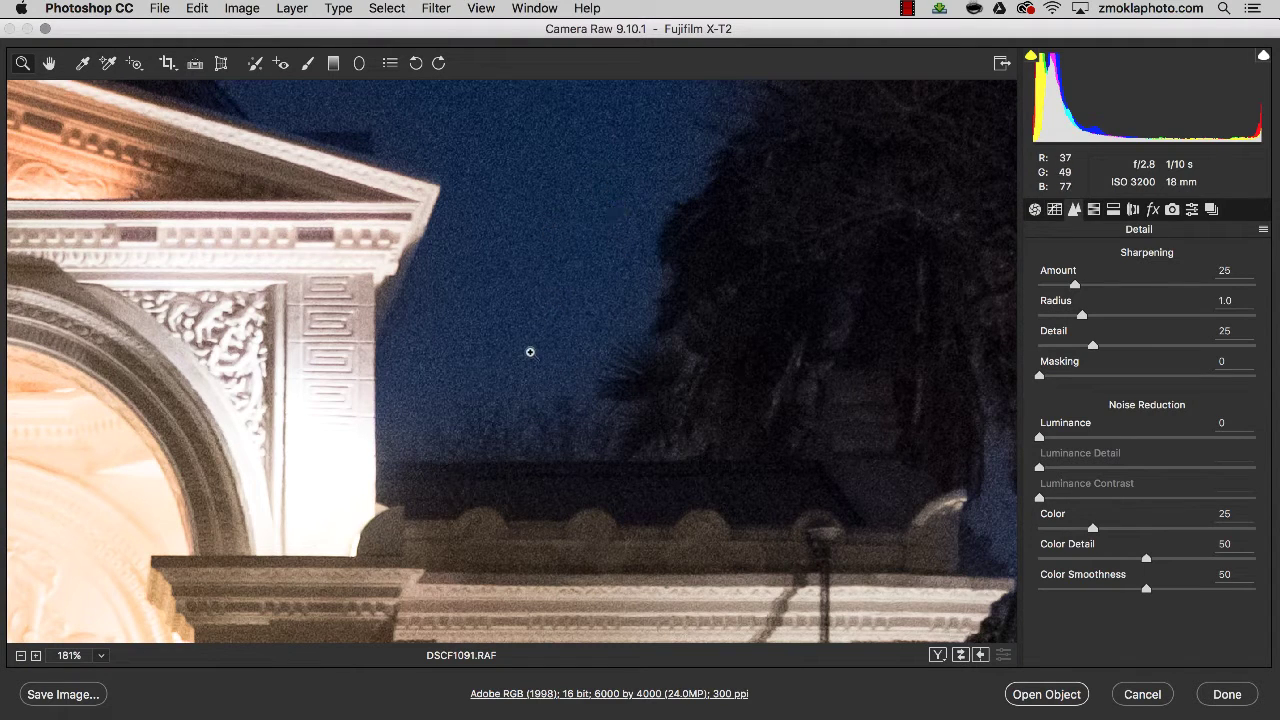
{"action": "left_click_drag", "start_coordinate": [529, 349], "coordinate": [600, 283]}
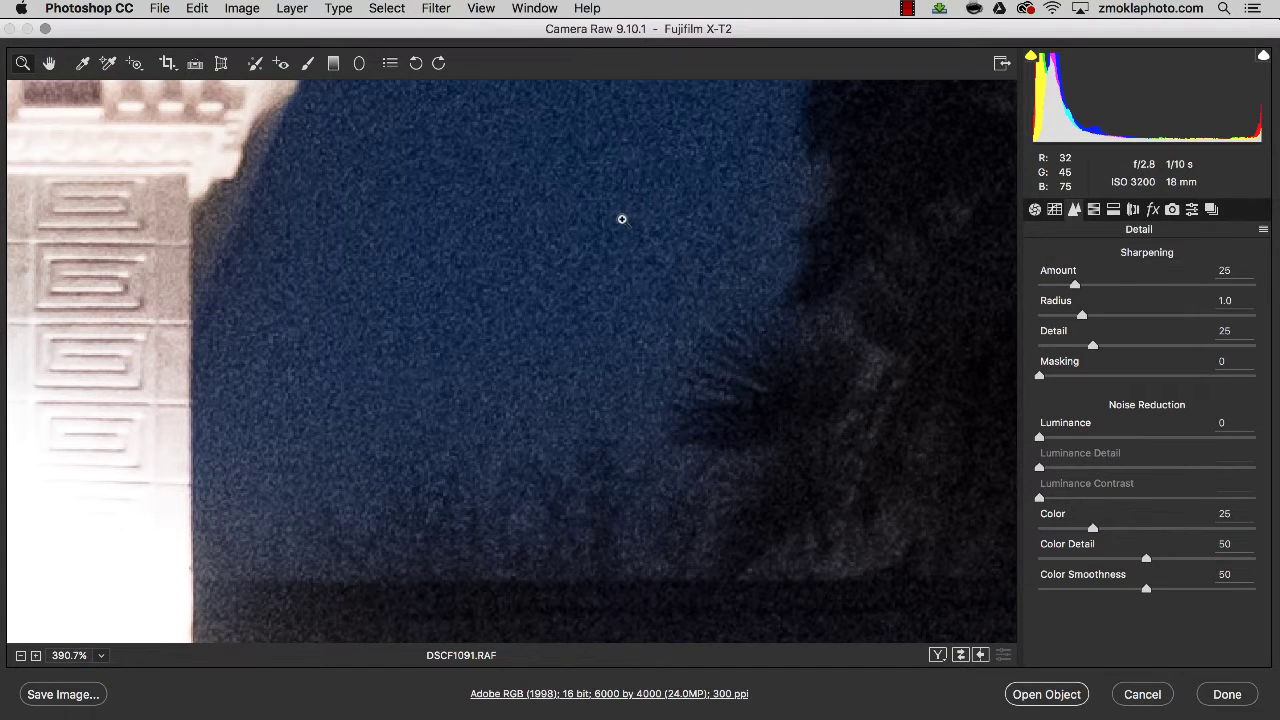
{"action": "left_click", "coordinate": [618, 225]}
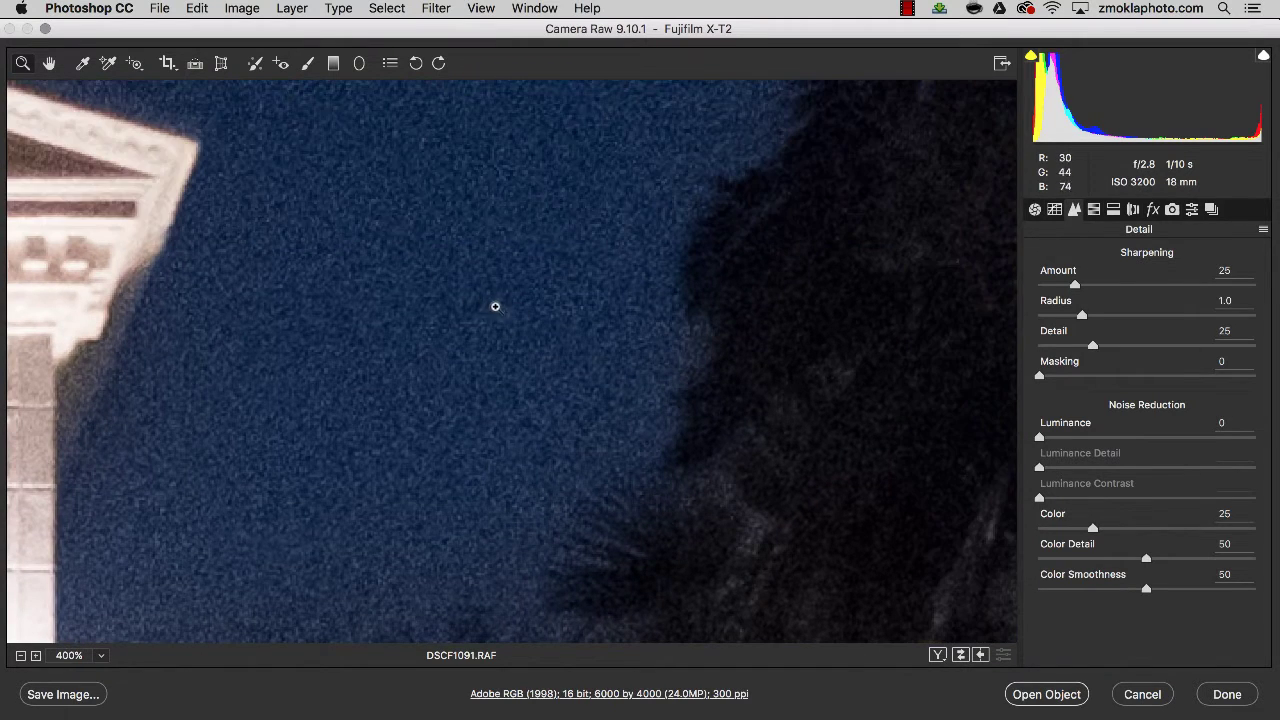
{"action": "left_click_drag", "start_coordinate": [489, 301], "coordinate": [577, 289]}
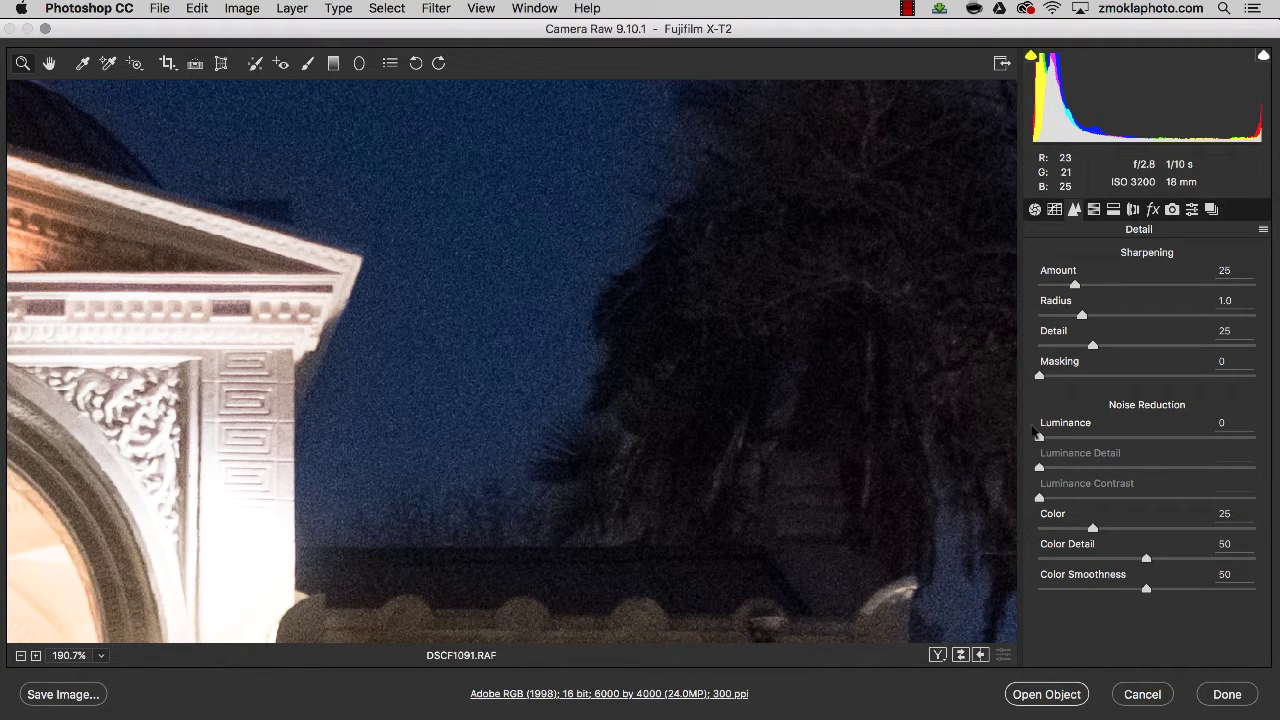
{"action": "left_click_drag", "start_coordinate": [1040, 438], "coordinate": [1066, 442]}
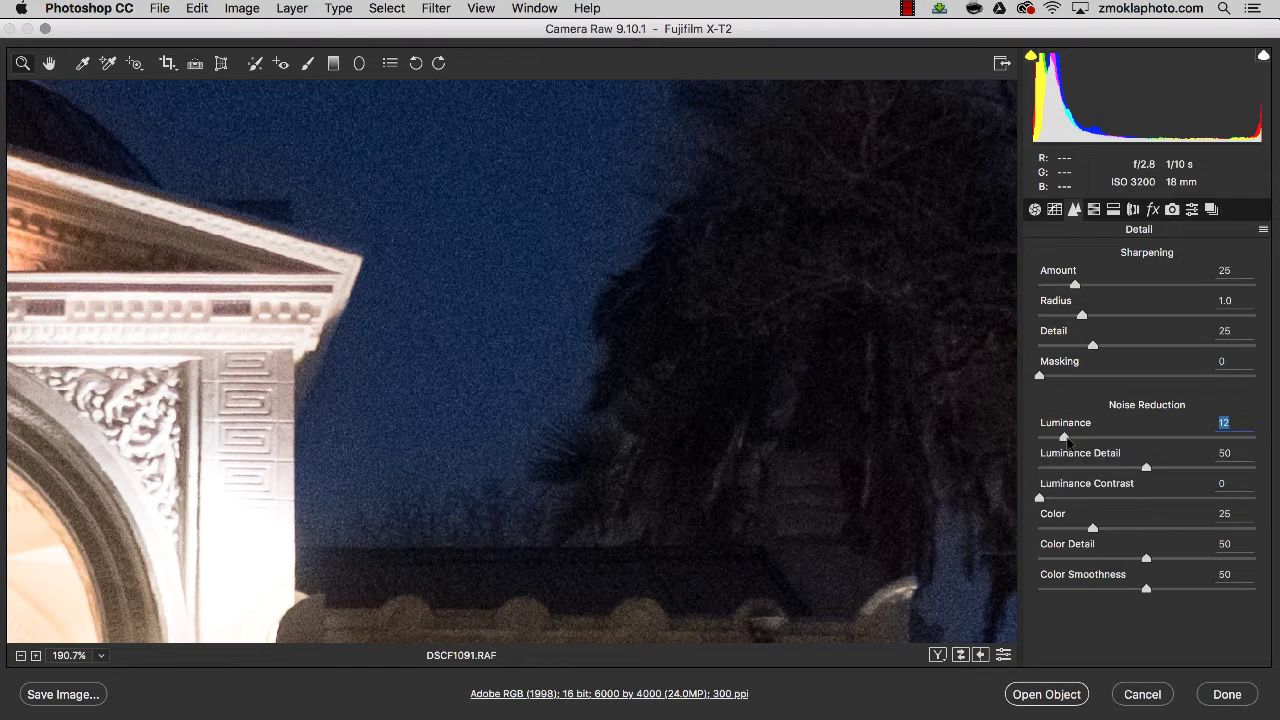
{"action": "left_click_drag", "start_coordinate": [1079, 443], "coordinate": [1083, 441]}
{"action": "left_click_drag", "start_coordinate": [1083, 440], "coordinate": [1143, 441]}
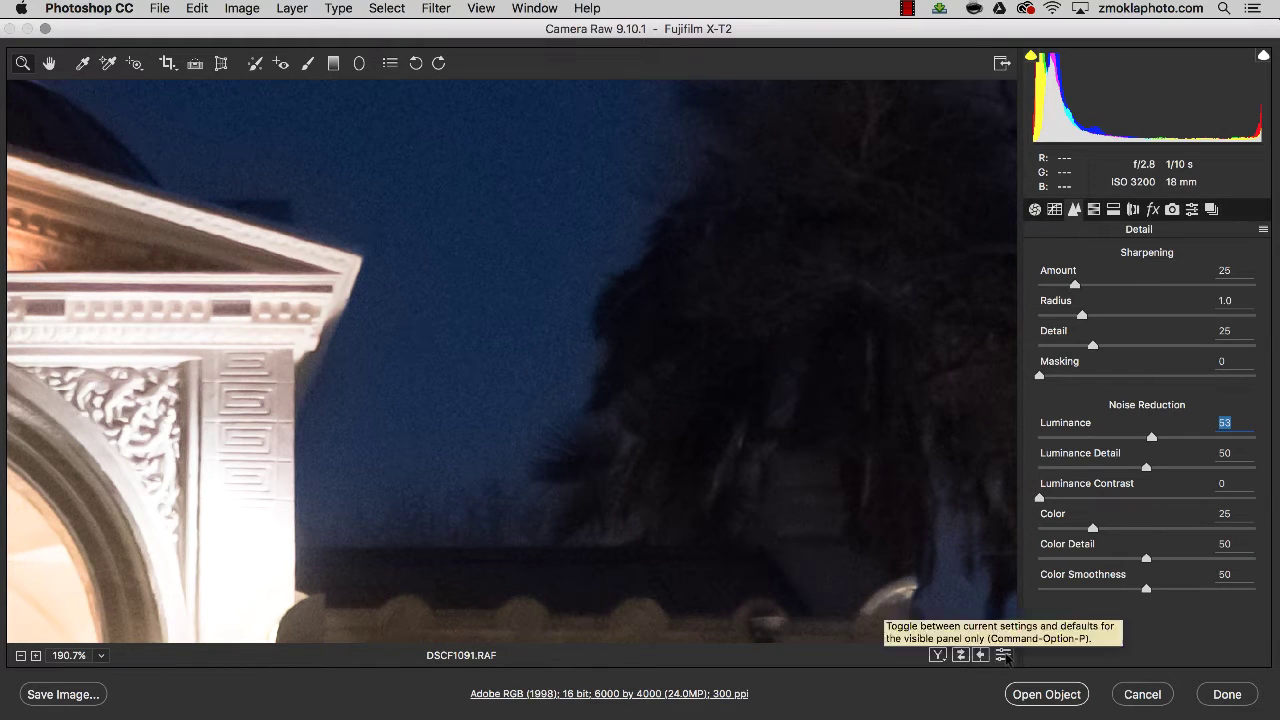
Compare the Detail settings with their defaults, and examine the noise reduction's effect on the gable, arch and column stonework.
{"action": "left_click", "coordinate": [1004, 655]}
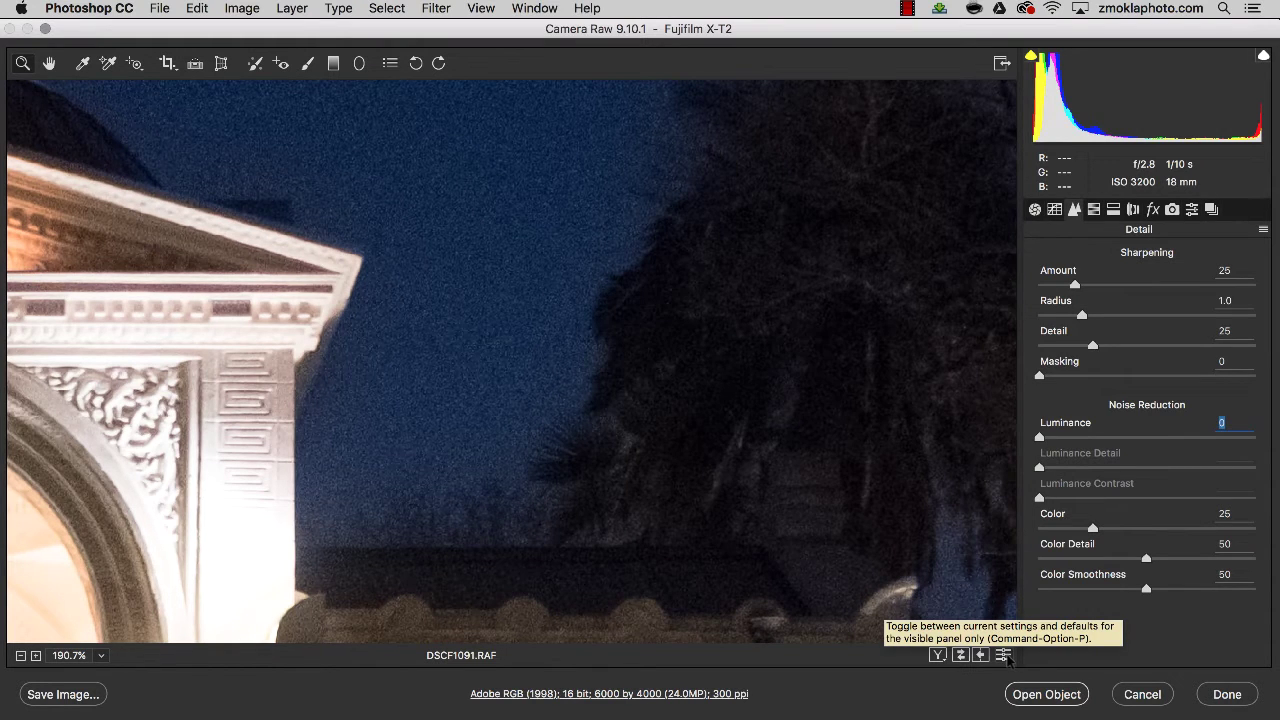
{"action": "left_click", "coordinate": [1004, 655]}
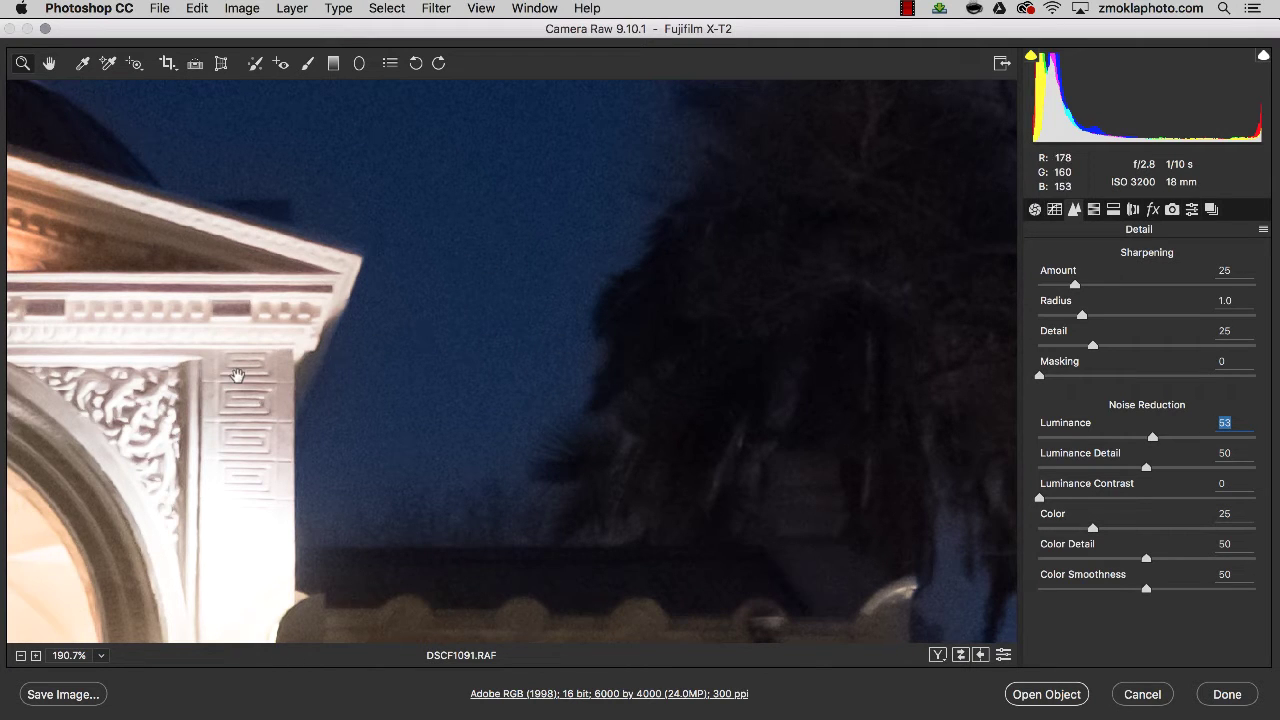
{"action": "left_click_drag", "start_coordinate": [237, 371], "coordinate": [565, 403]}
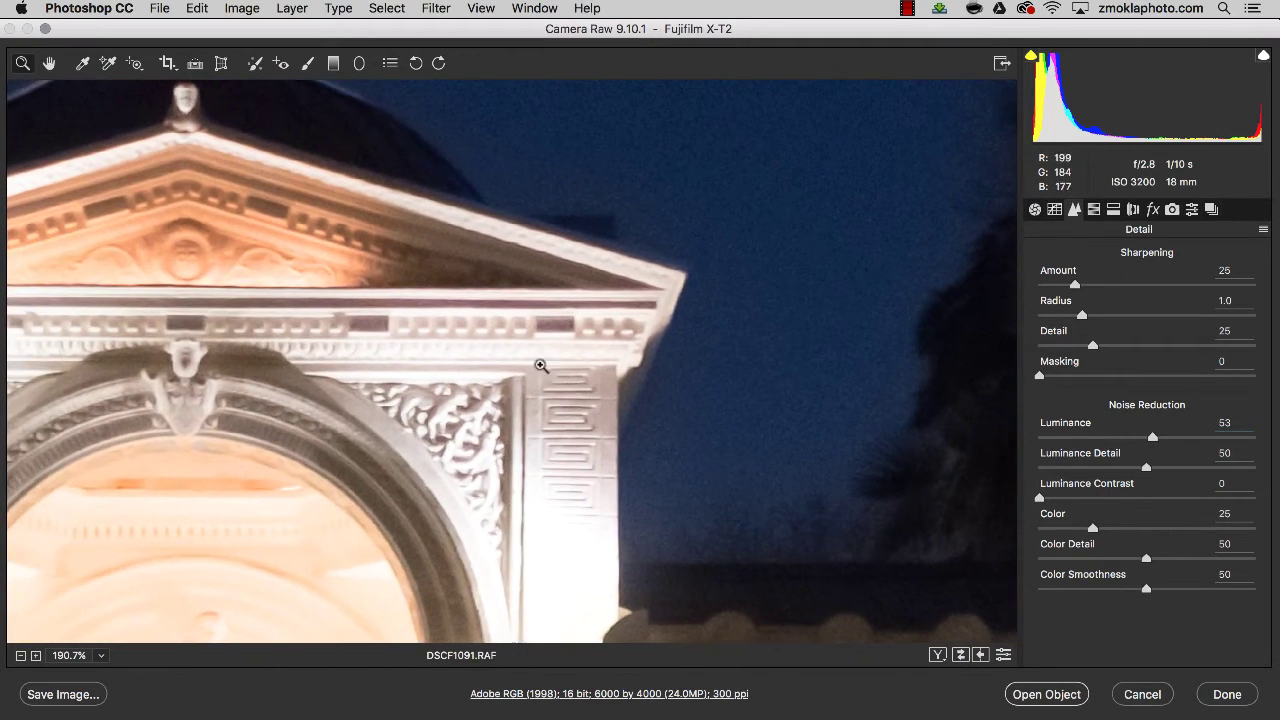
{"action": "left_click_drag", "start_coordinate": [580, 534], "coordinate": [566, 214]}
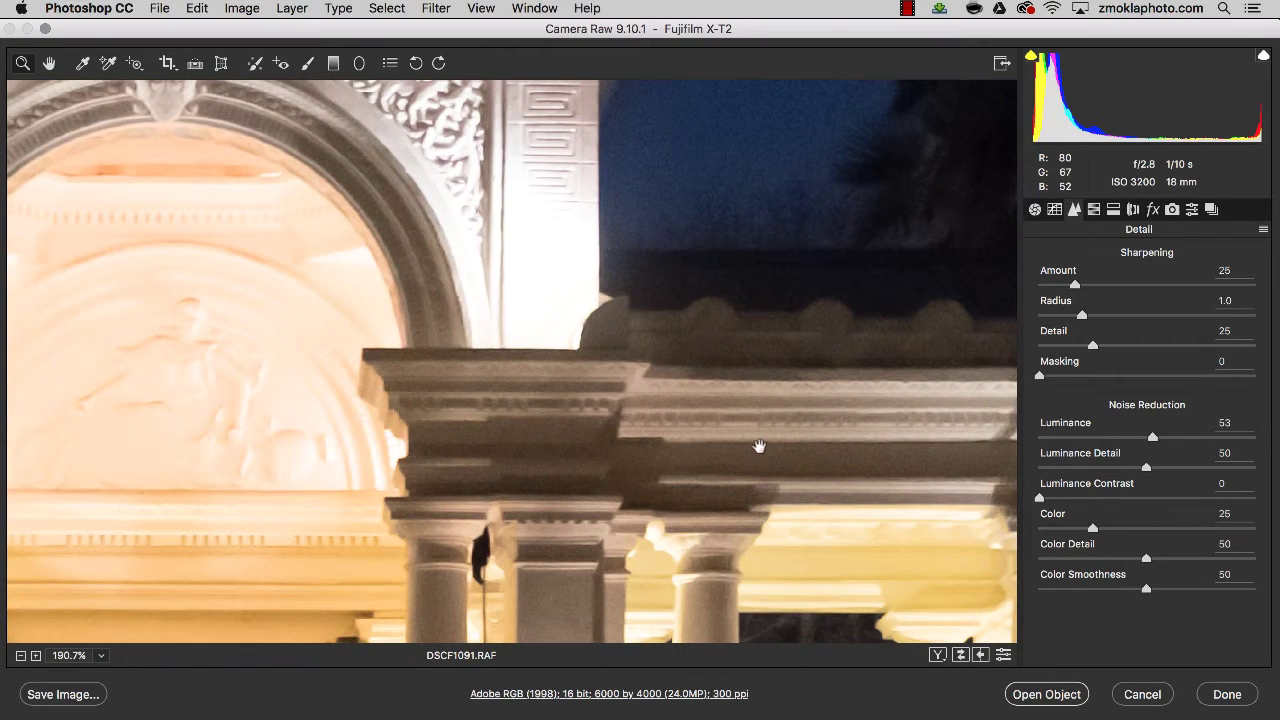
{"action": "left_click_drag", "start_coordinate": [737, 466], "coordinate": [690, 487]}
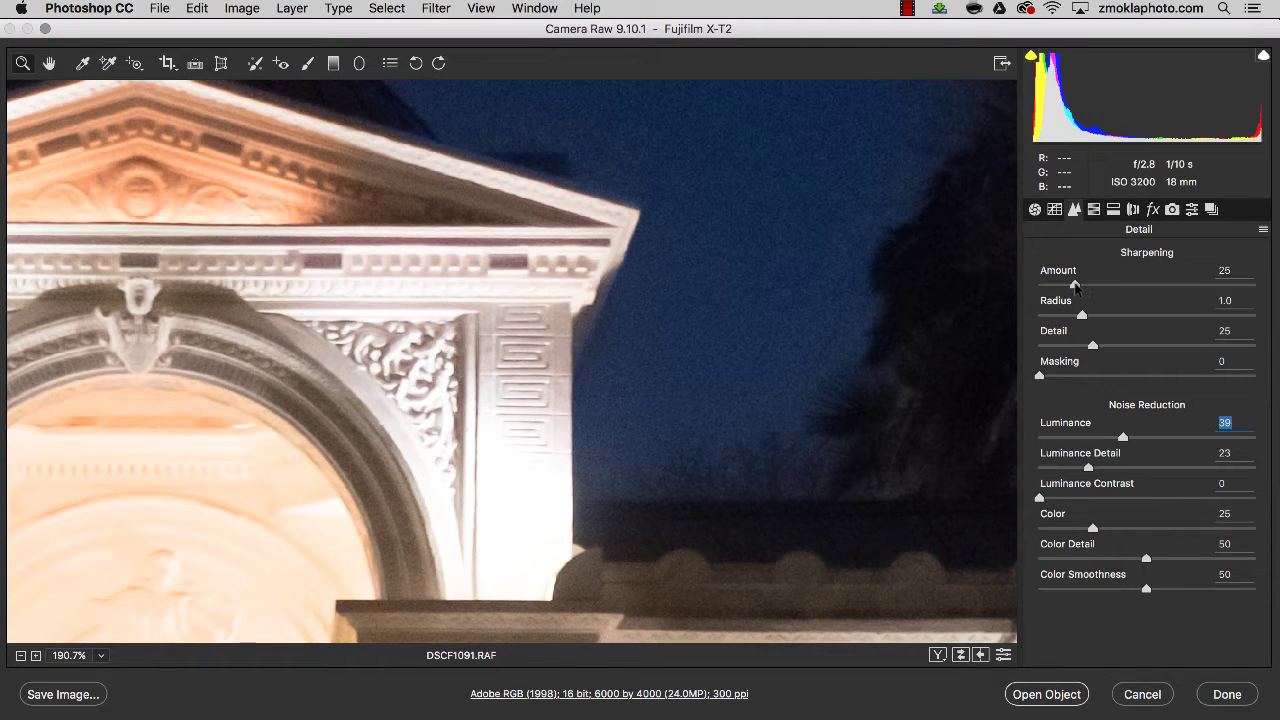
Set the night photo's sharpening to Amount 68, Radius 1.4 and Detail 32.
{"action": "left_click_drag", "start_coordinate": [1074, 285], "coordinate": [1128, 285]}
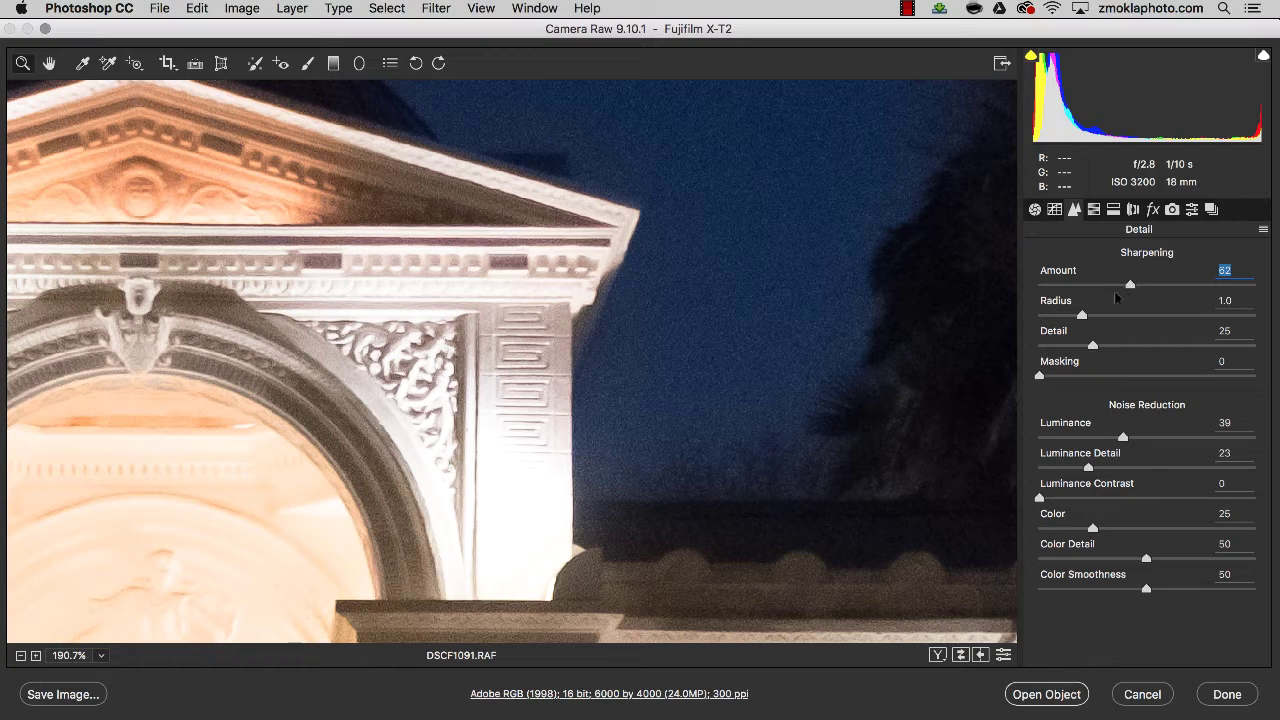
{"action": "key", "text": "Up"}
{"action": "key", "text": "Up"}
{"action": "key", "text": "Up"}
{"action": "key", "text": "Up"}
{"action": "key", "text": "Up"}
{"action": "key", "text": "Up"}
{"action": "left_click_drag", "start_coordinate": [1097, 317], "coordinate": [1103, 330]}
{"action": "mouse_move", "coordinate": [1096, 345]}
{"action": "left_mouse_down"}
{"action": "mouse_move", "coordinate": [1112, 346]}
{"action": "mouse_move", "coordinate": [1100, 346]}
{"action": "left_mouse_up"}
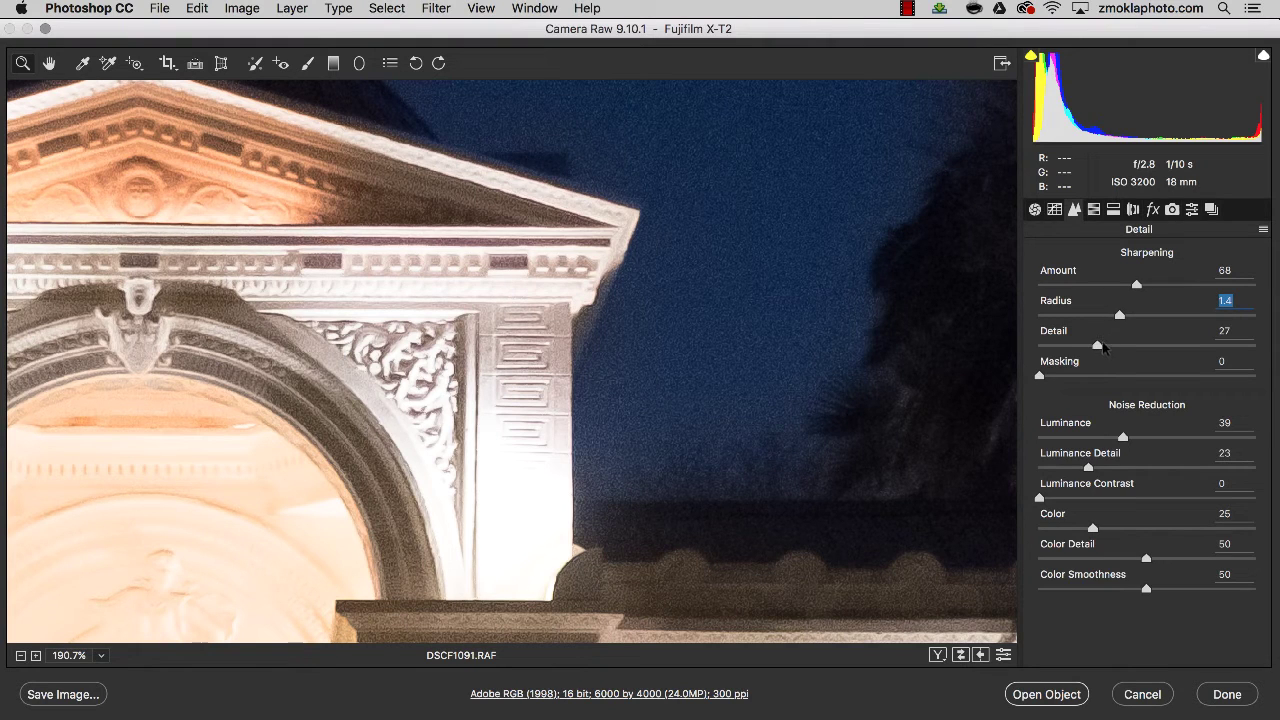
{"action": "key", "text": "Tab"}
Set the sharpening Masking to 73, using the black-and-white mask preview to exclude the sky and keep the building's edges.
{"action": "key", "text": "alt"}
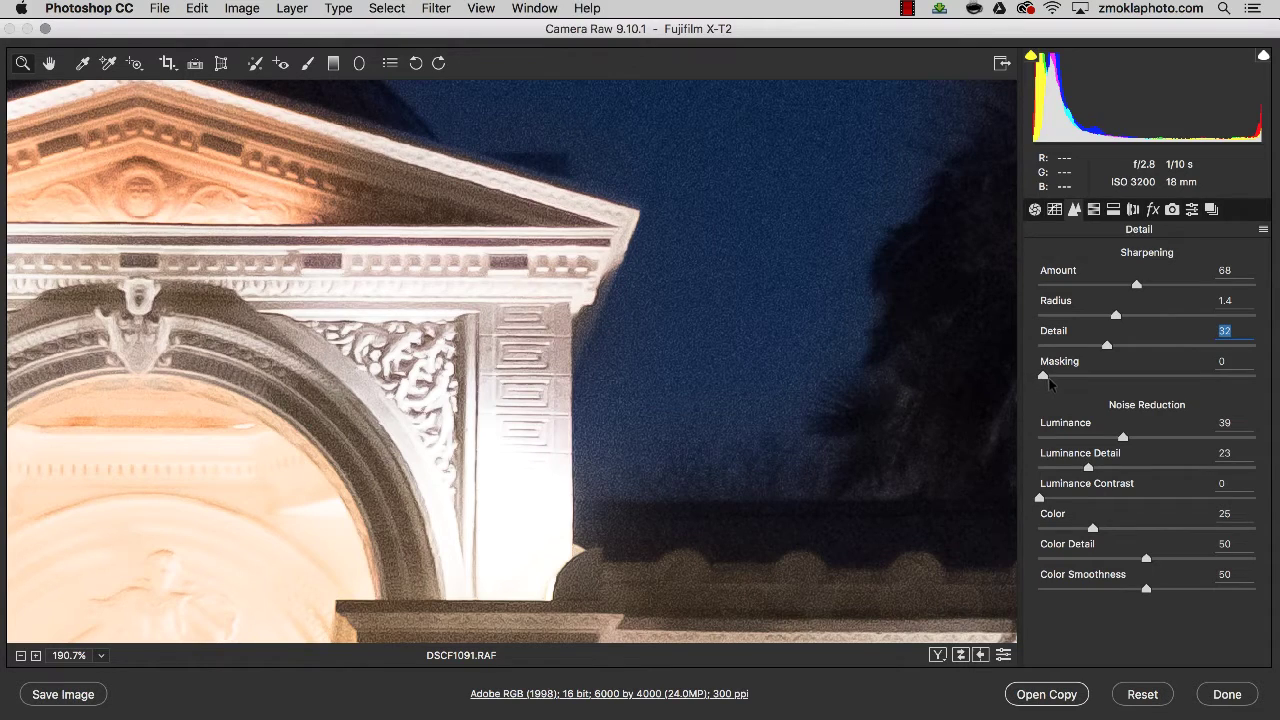
{"action": "mouse_move", "coordinate": [1044, 377]}
{"action": "left_mouse_down"}
{"action": "mouse_move", "coordinate": [1147, 382]}
{"action": "mouse_move", "coordinate": [1045, 379]}
{"action": "left_mouse_up"}
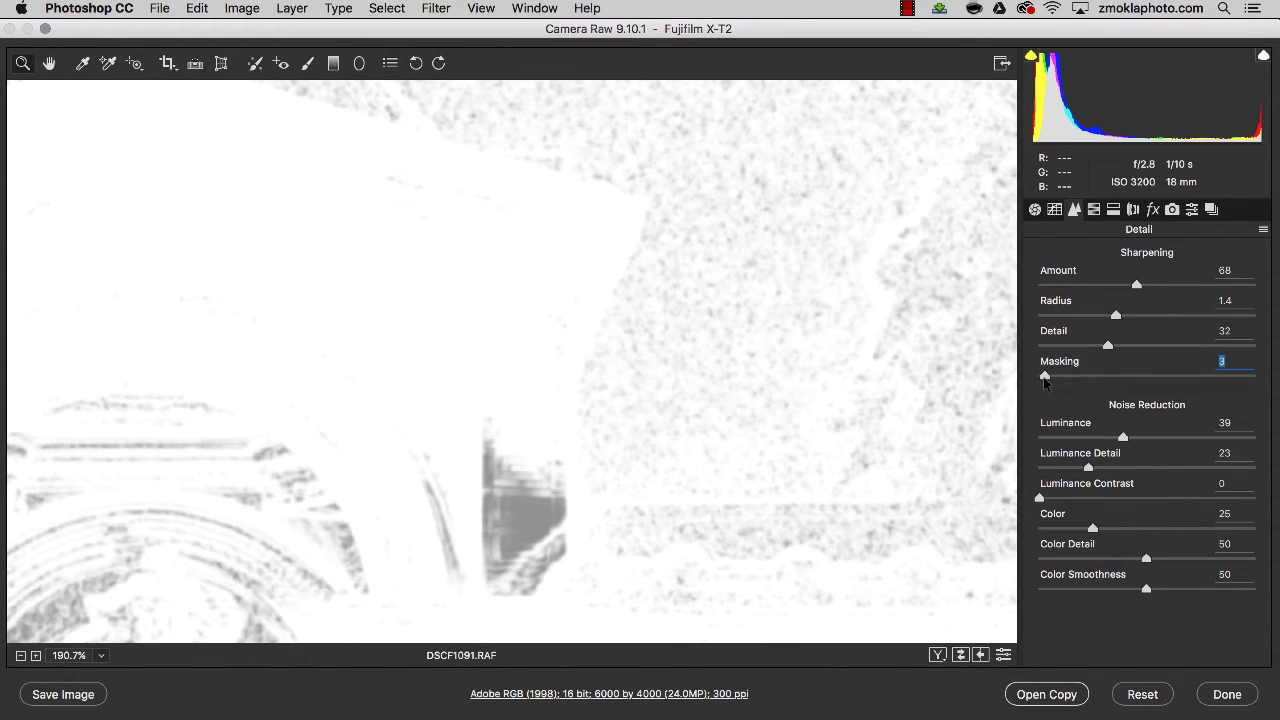
{"action": "left_click_drag", "start_coordinate": [1045, 378], "coordinate": [1147, 377]}
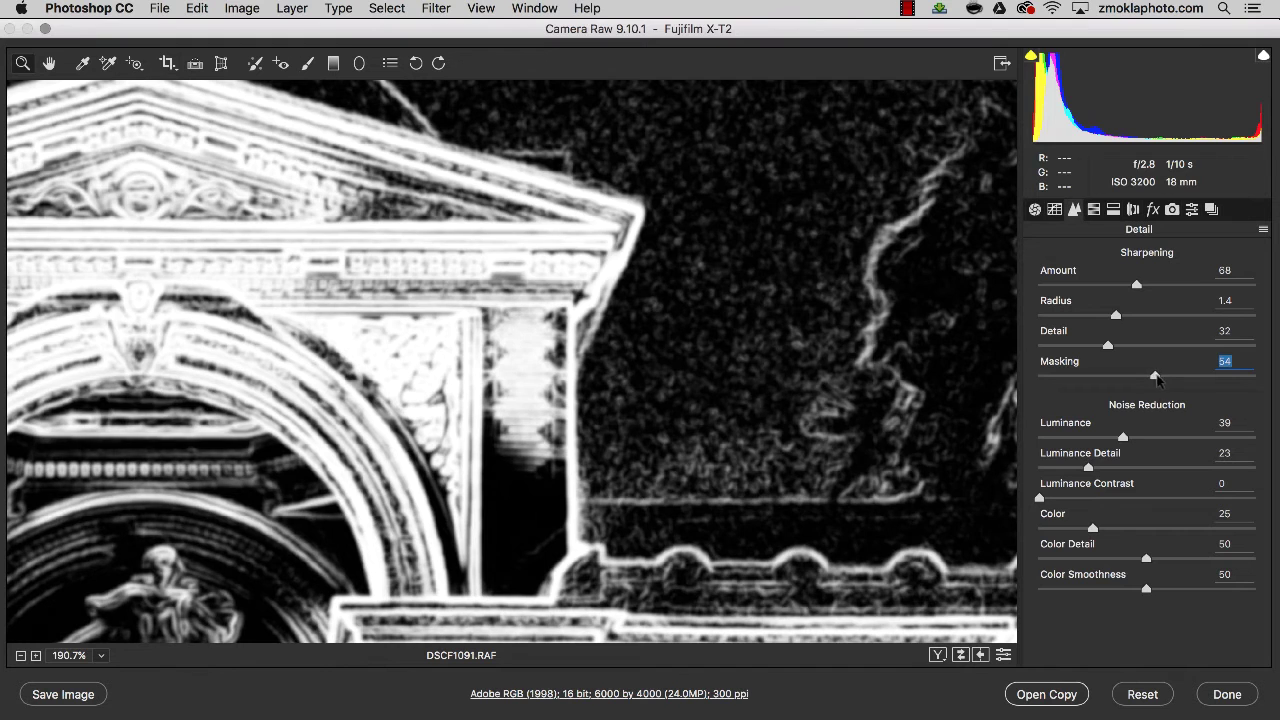
{"action": "left_click_drag", "start_coordinate": [1157, 377], "coordinate": [1190, 377]}
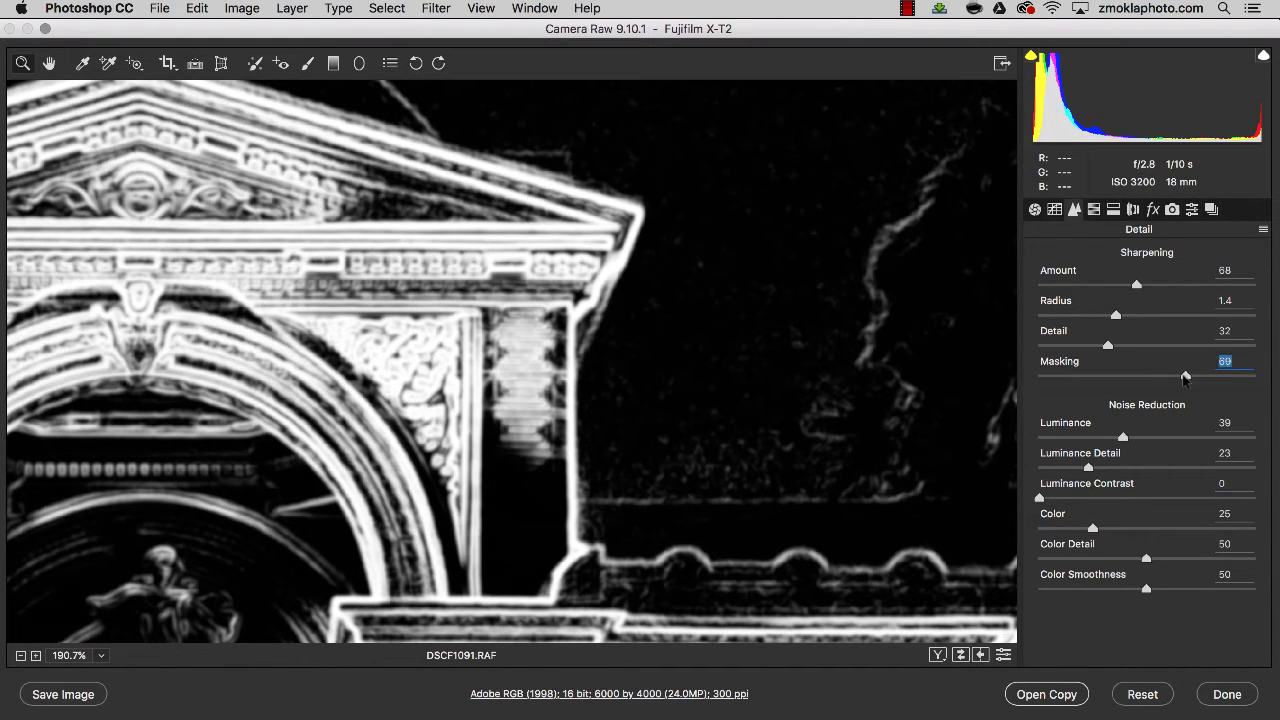
{"action": "left_click_drag", "start_coordinate": [1177, 377], "coordinate": [1165, 377]}
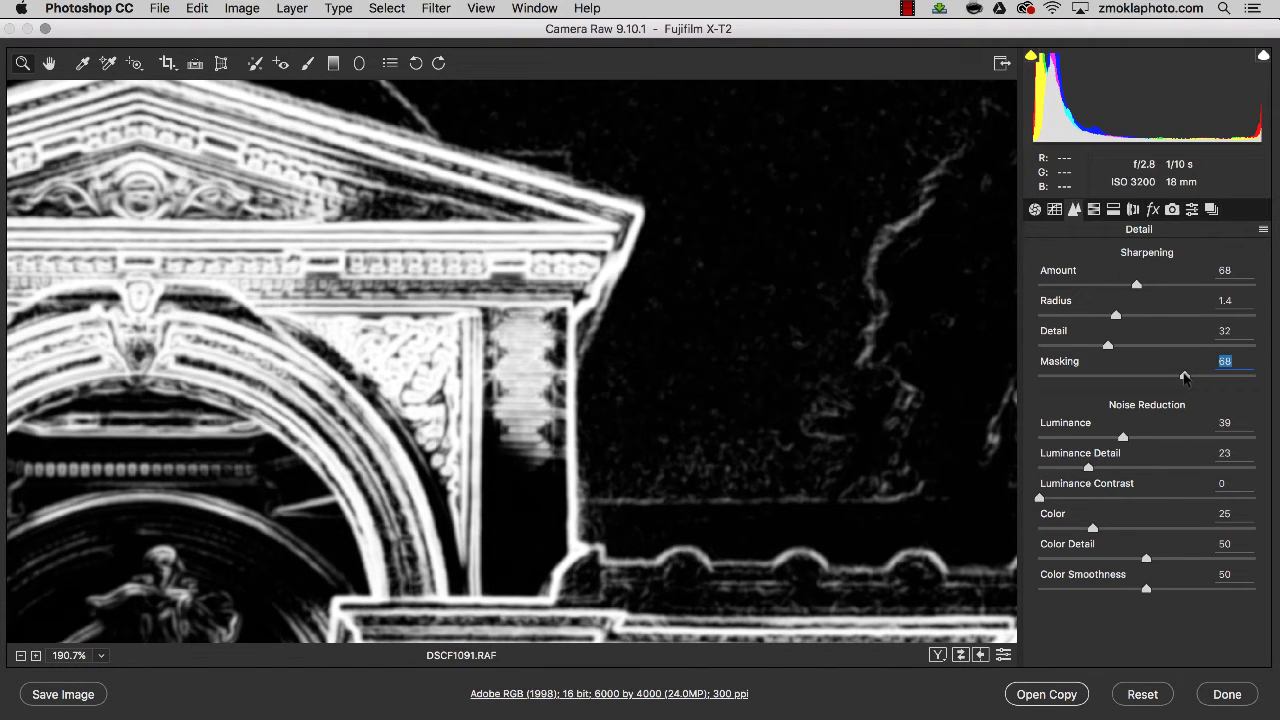
{"action": "left_click_drag", "start_coordinate": [1192, 378], "coordinate": [1197, 376]}
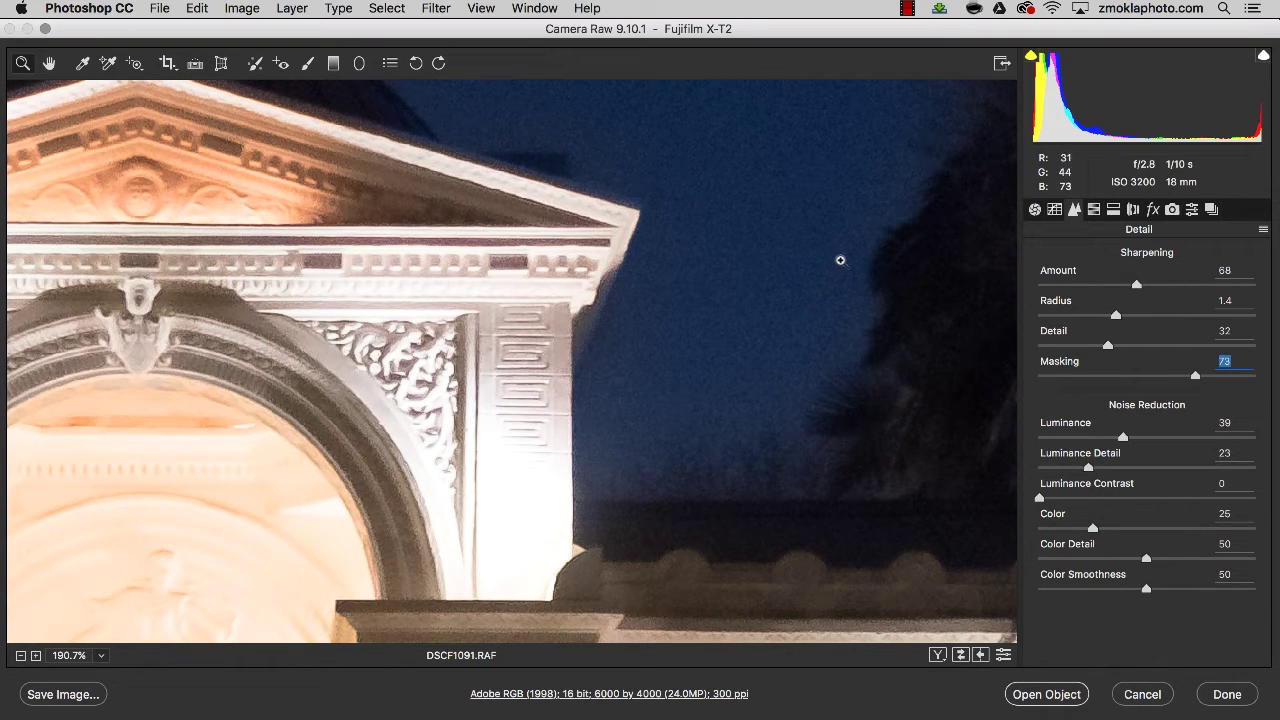
Compare the sharpening and noise reduction settings with the defaults at about 109%, covering the building's upper part and the sky.
{"action": "left_click_drag", "start_coordinate": [840, 260], "coordinate": [769, 269]}
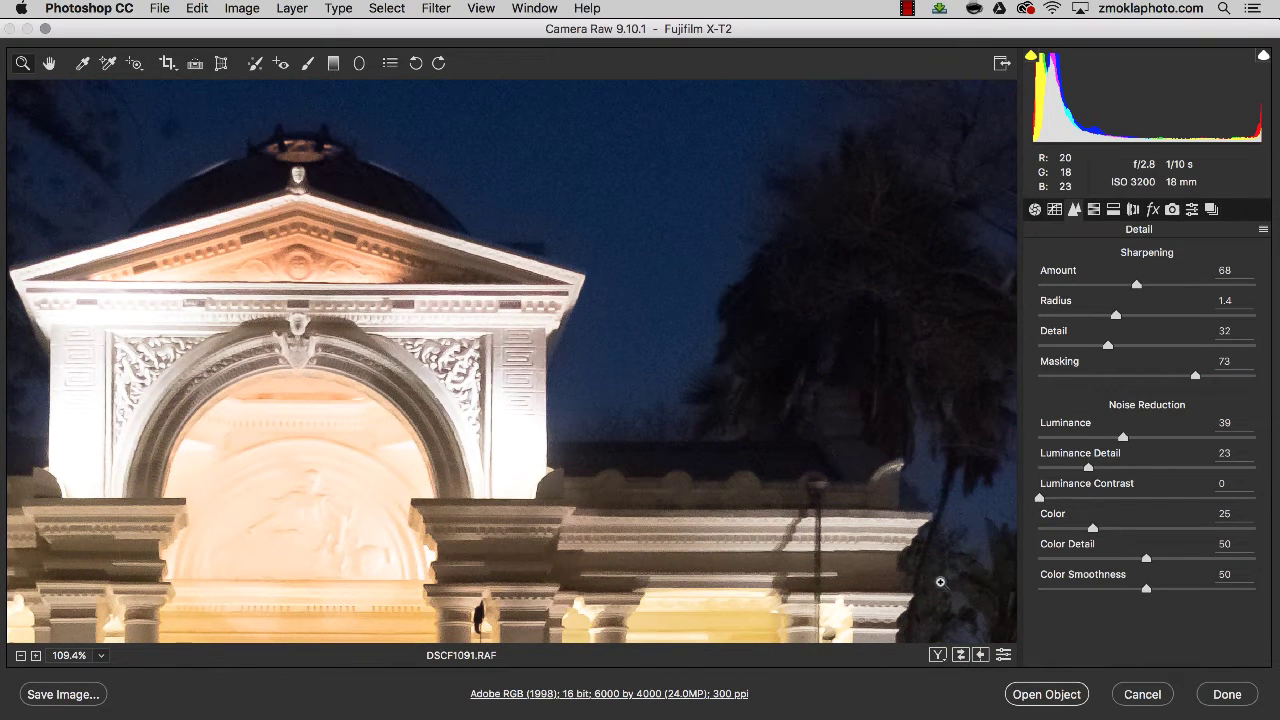
{"action": "left_click", "coordinate": [1003, 655]}
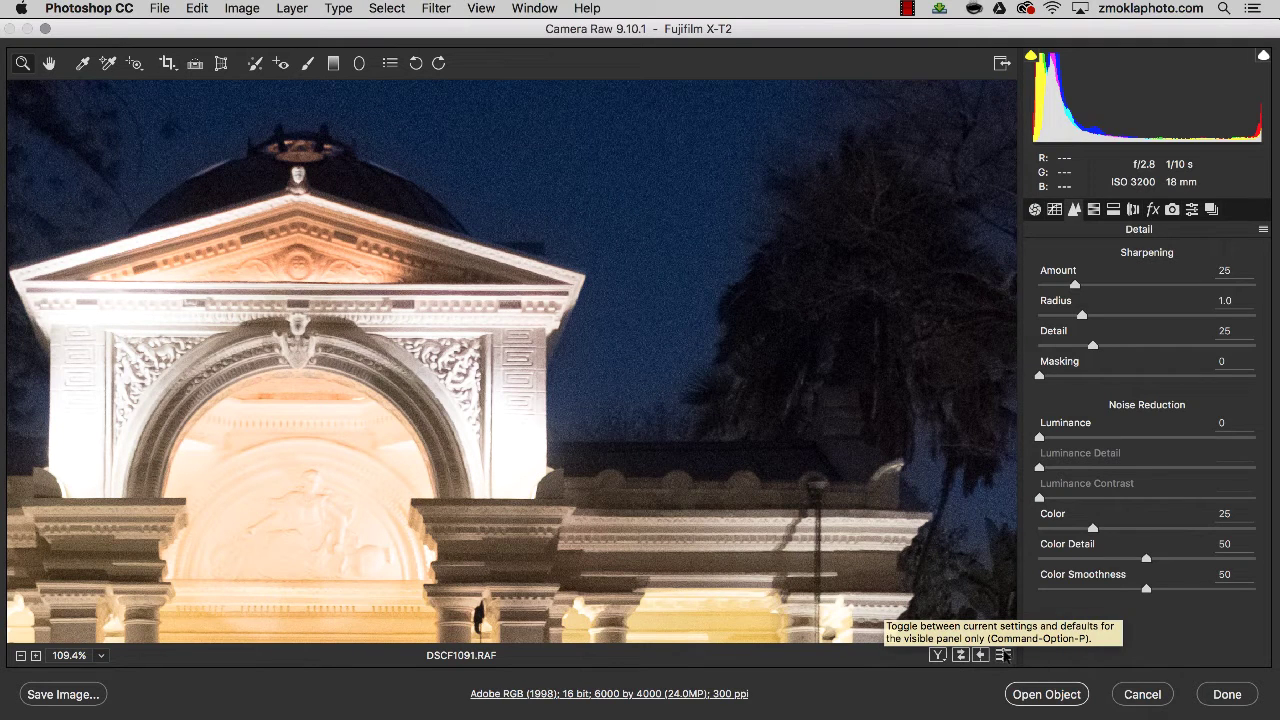
{"action": "left_click", "coordinate": [1003, 655]}
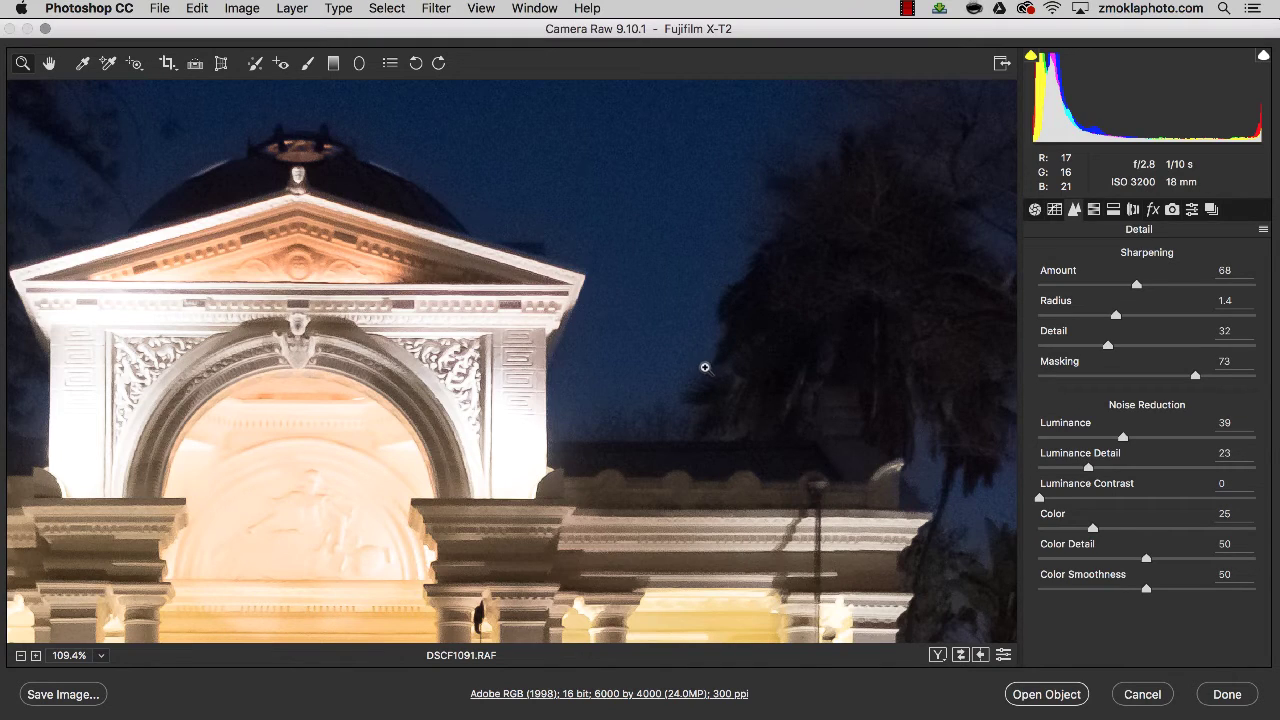
Examine the adjusted sky, roofline and facade at several magnifications, finishing with the entire night photo fitted in the view.
{"action": "left_click", "coordinate": [705, 362]}
{"action": "left_click", "coordinate": [470, 369]}
{"action": "scroll", "coordinate": [360, 396], "scroll_direction": "down", "scroll_amount": 5}
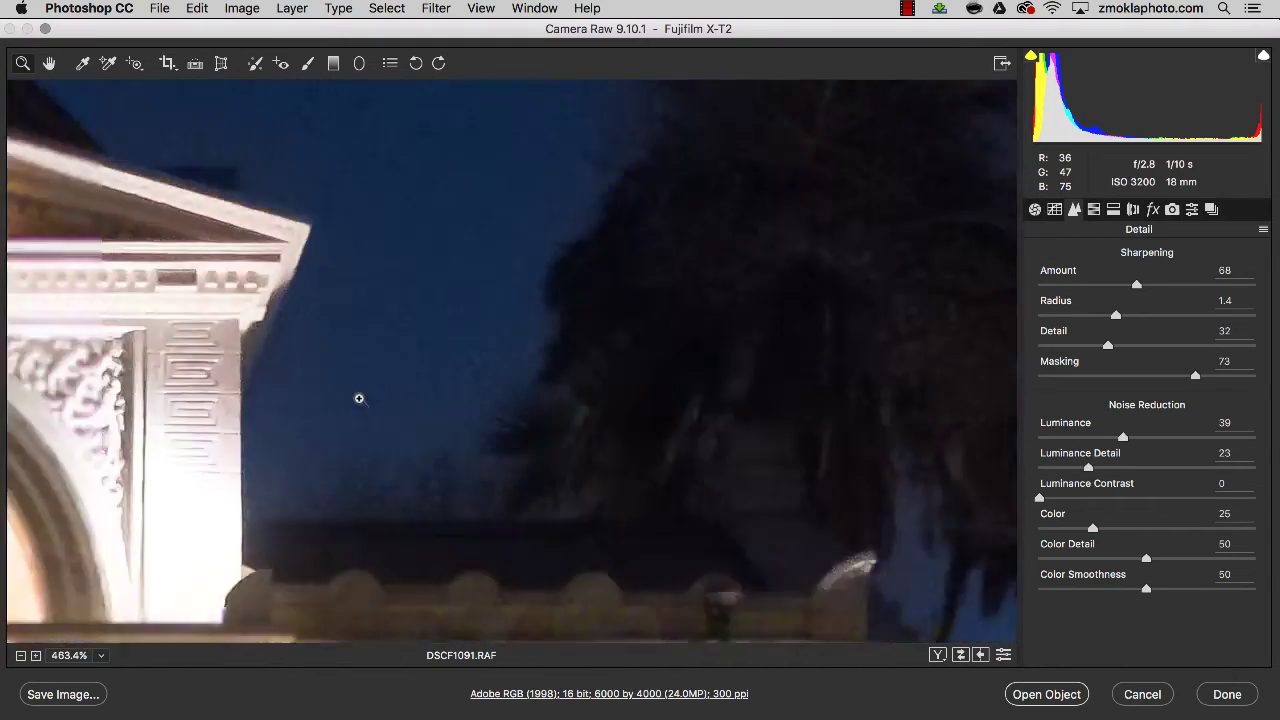
{"action": "scroll", "coordinate": [364, 394], "scroll_direction": "up", "scroll_amount": 4}
{"action": "scroll", "coordinate": [364, 394], "scroll_direction": "down", "scroll_amount": 2}
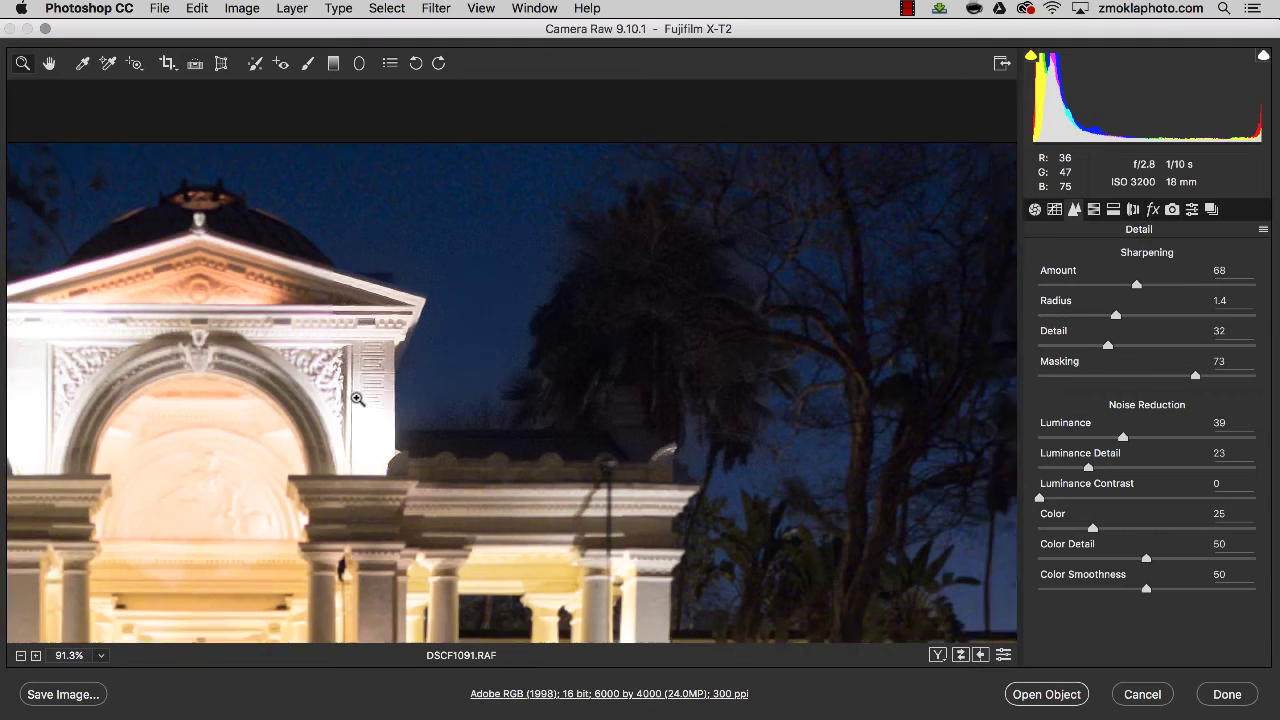
{"action": "left_click_drag", "start_coordinate": [480, 430], "coordinate": [713, 356]}
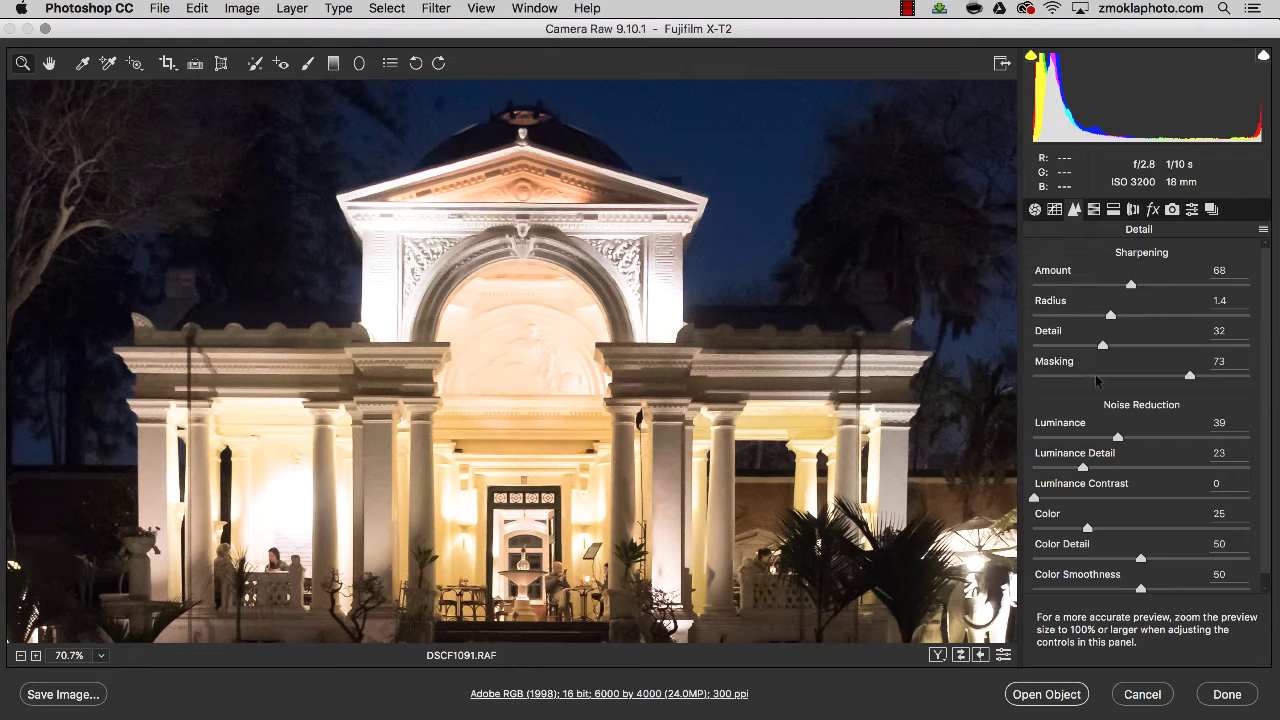
{"action": "key", "text": "super+0"}
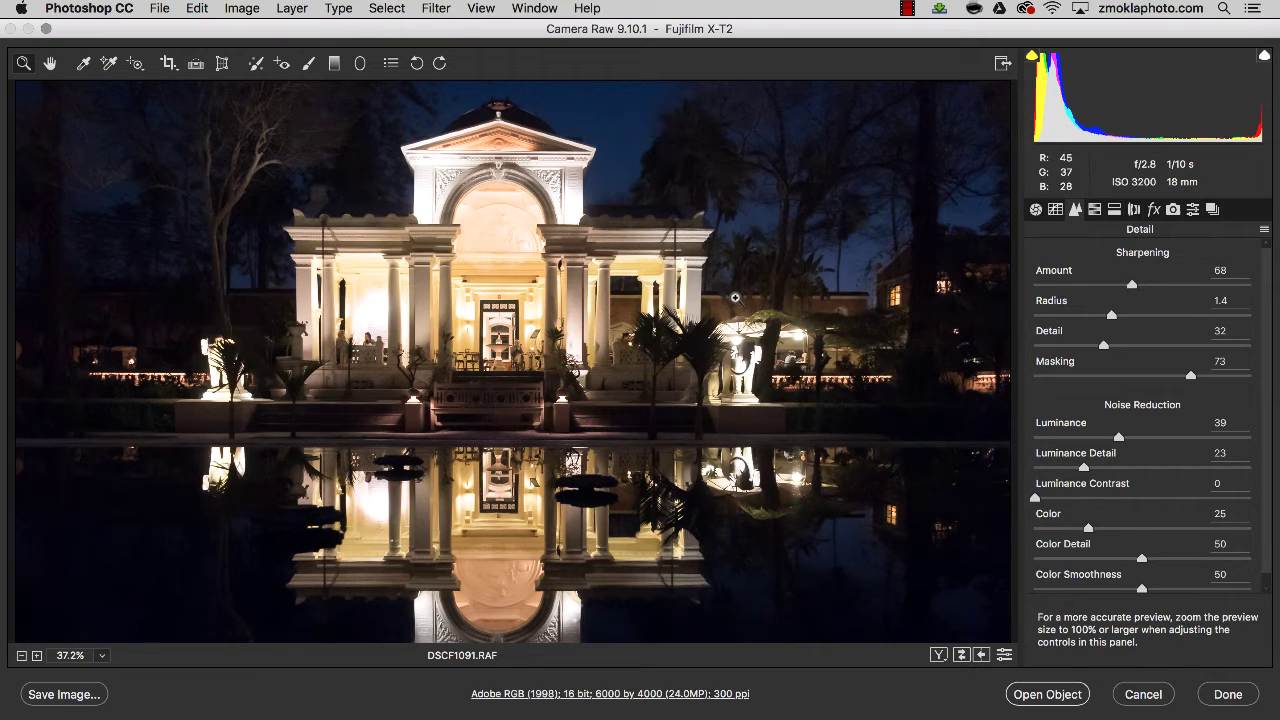
{"action": "scroll", "coordinate": [723, 375], "scroll_direction": "up", "scroll_amount": 1}
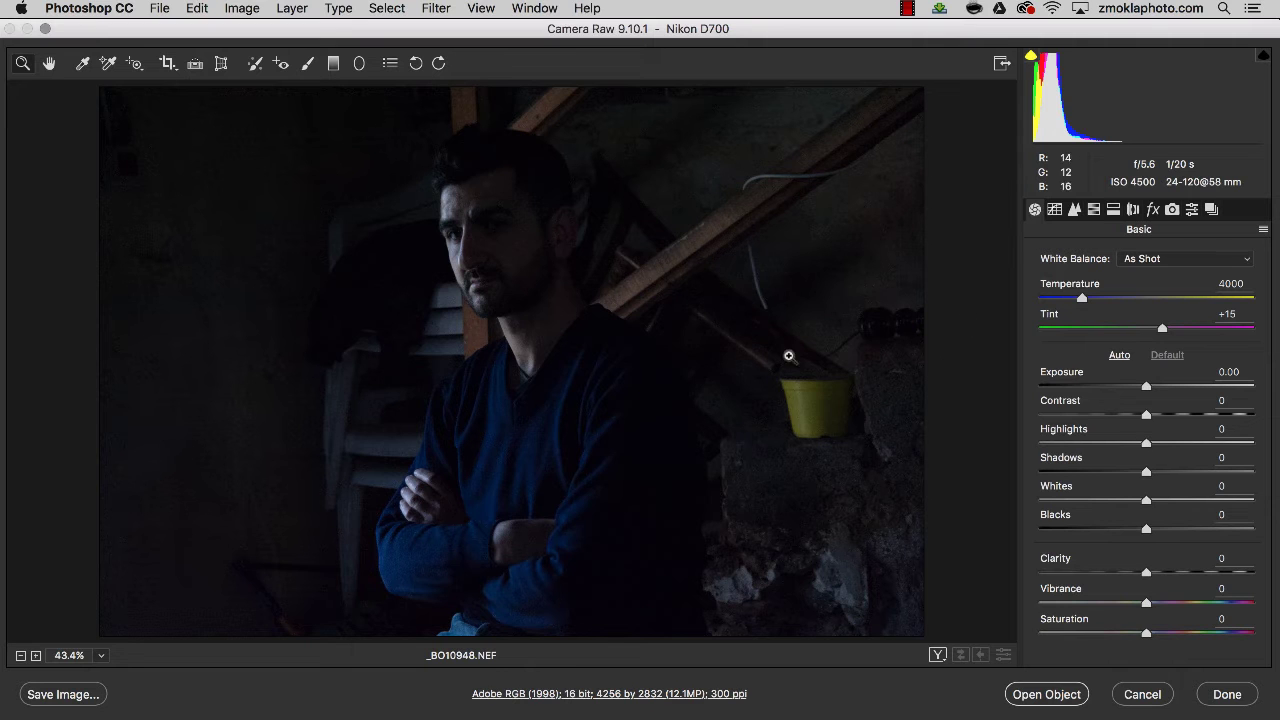
Examine the sweater and the face in the dark ISO 4500 portrait _BO10948.NEF for noise at up to about 200%.
{"action": "left_click_drag", "start_coordinate": [517, 406], "coordinate": [609, 334]}
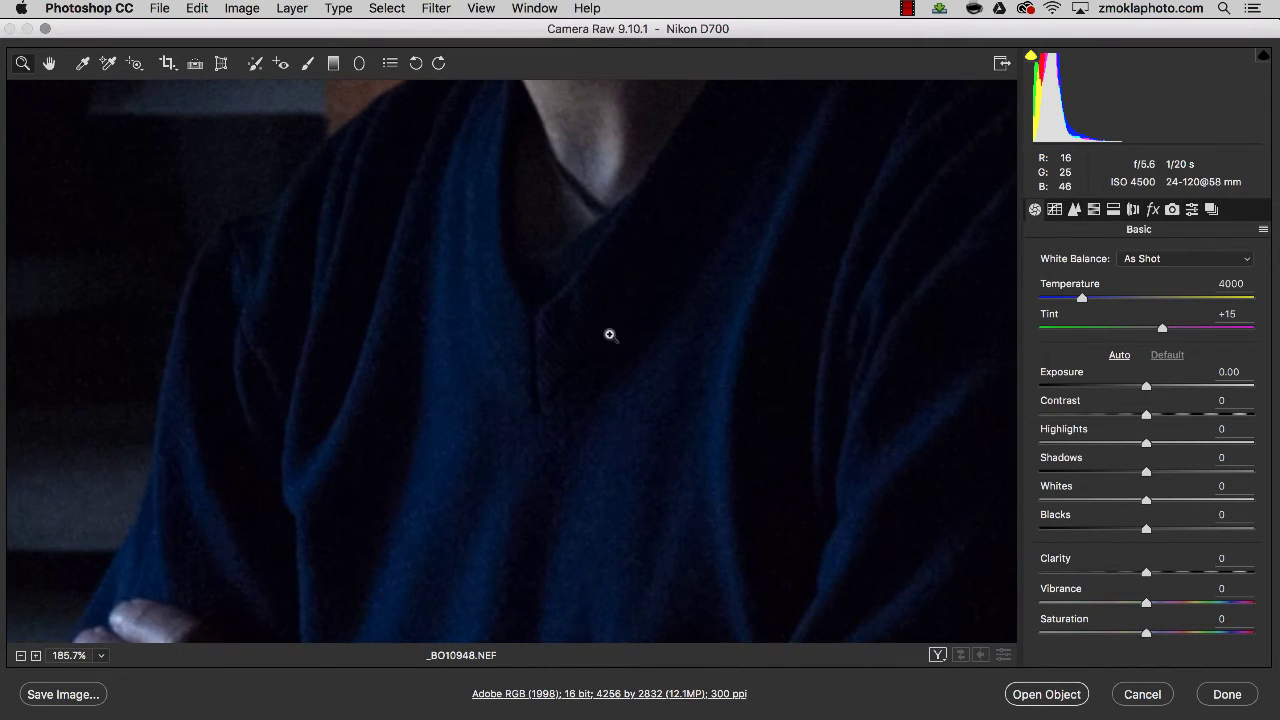
{"action": "left_click_drag", "start_coordinate": [646, 177], "coordinate": [611, 388]}
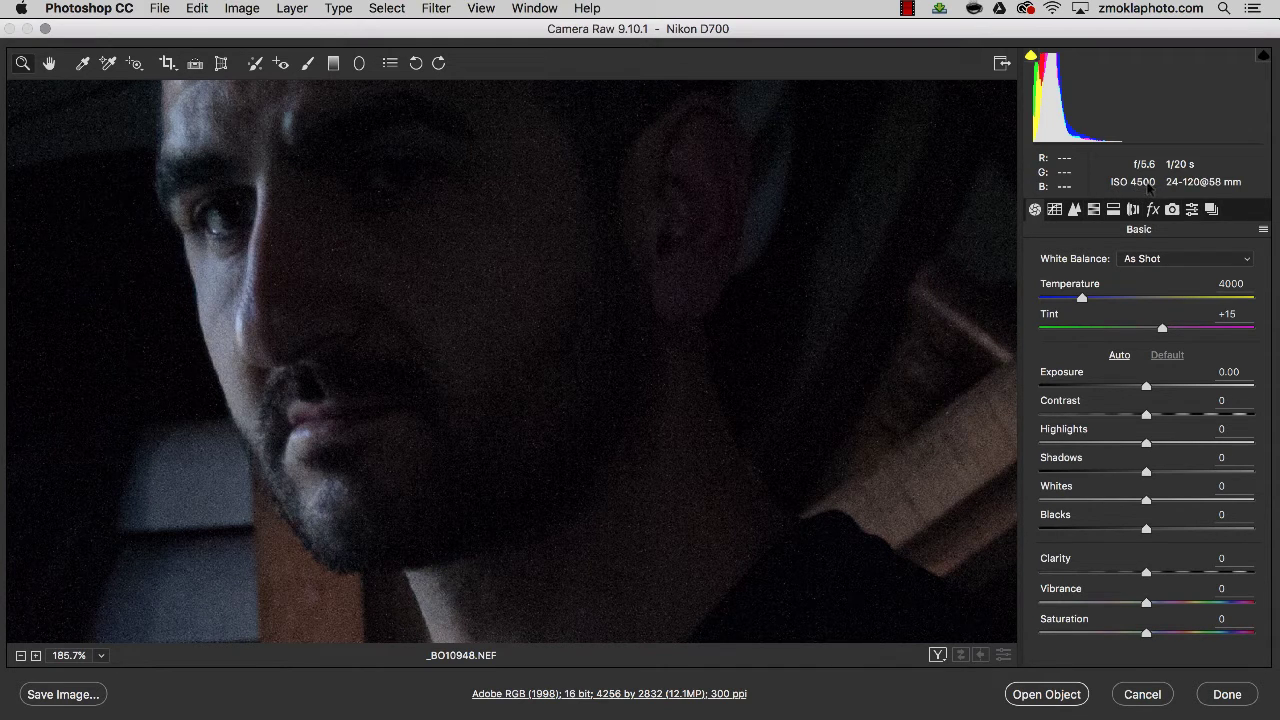
{"action": "left_click_drag", "start_coordinate": [497, 357], "coordinate": [664, 323]}
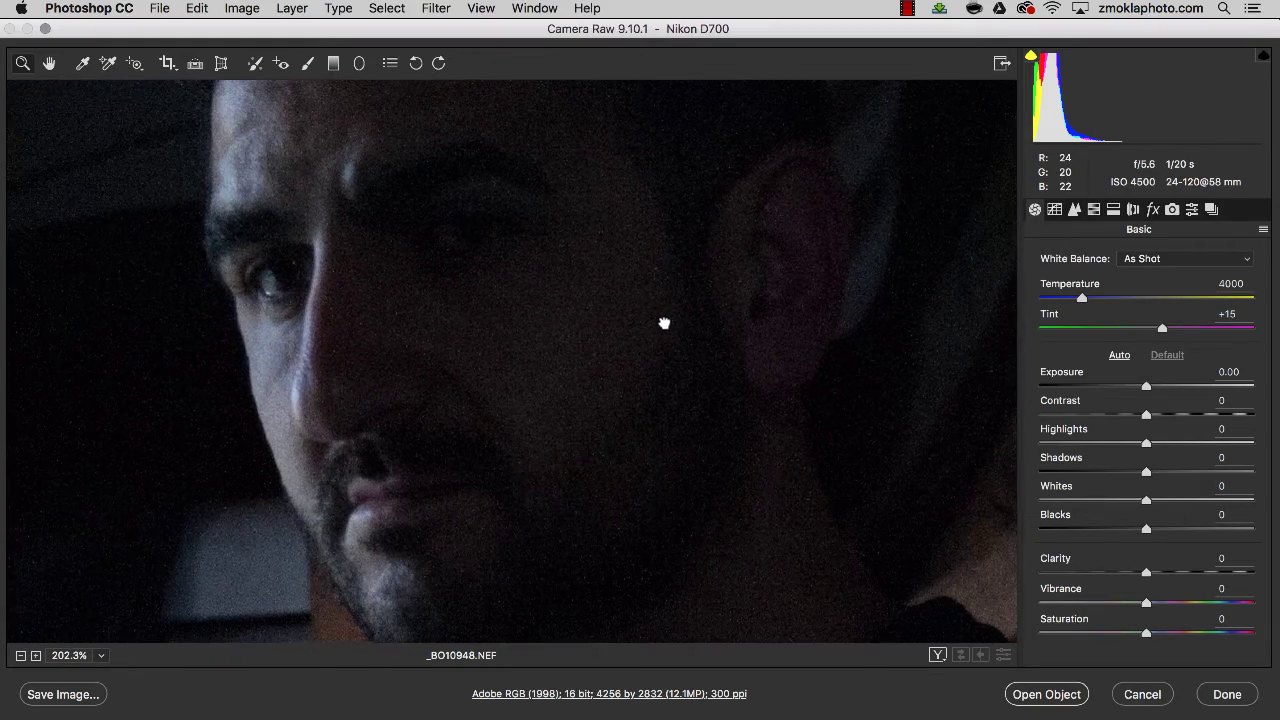
Open the Detail settings, set Color noise reduction to 0, and examine the portrait's shaded cheek closely for colored speckles.
{"action": "left_click", "coordinate": [1075, 210]}
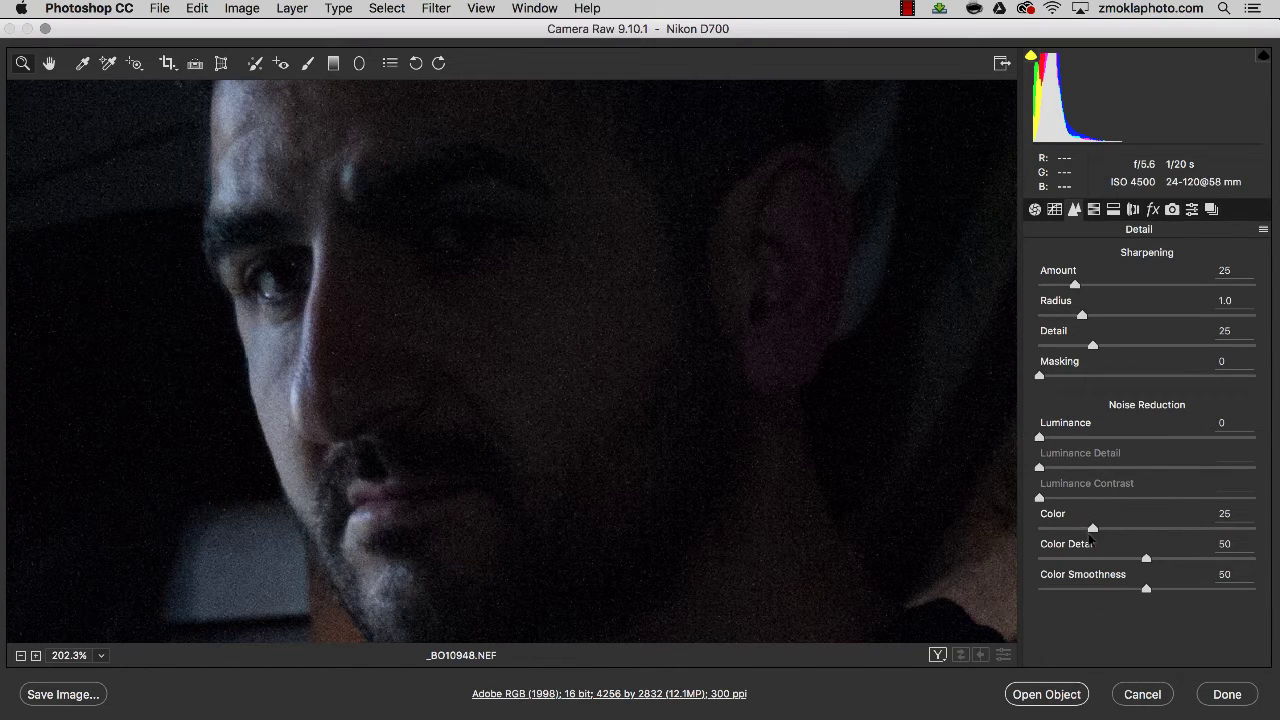
{"action": "left_click_drag", "start_coordinate": [1092, 528], "coordinate": [1039, 528]}
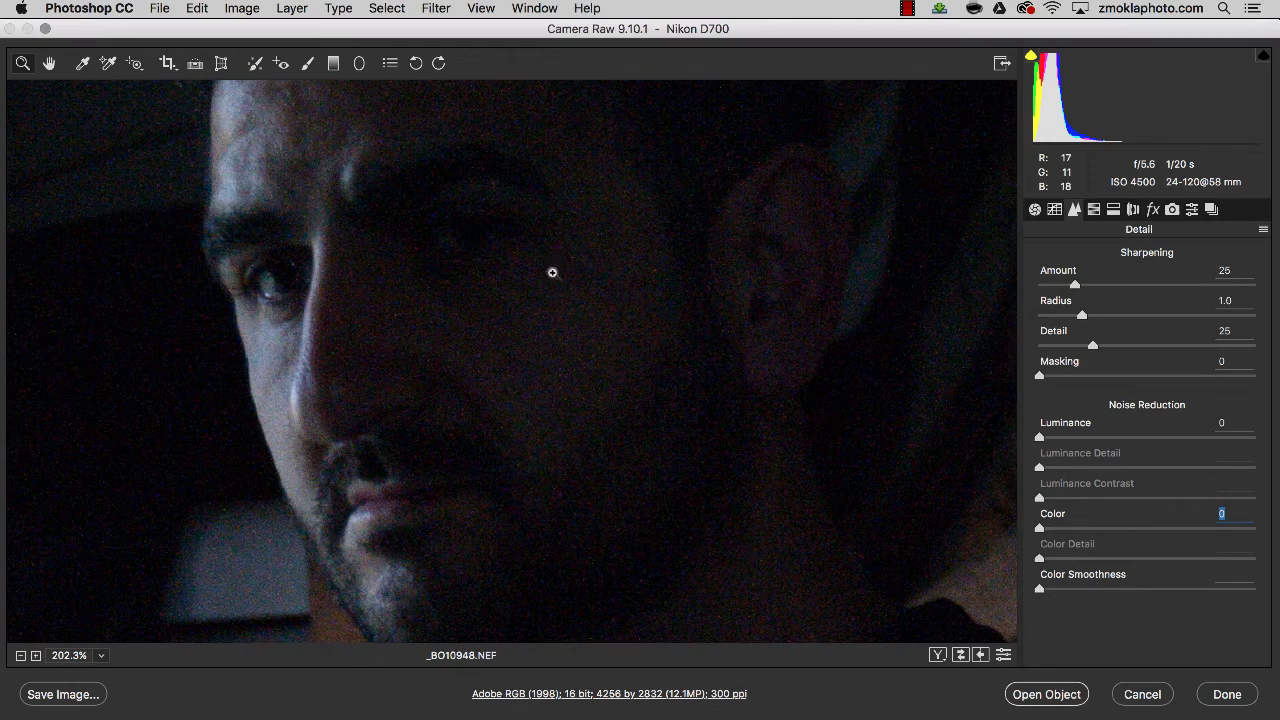
{"action": "scroll", "coordinate": [551, 271], "scroll_direction": "up", "scroll_amount": 2}
{"action": "scroll", "coordinate": [502, 363], "scroll_direction": "up", "scroll_amount": 2}
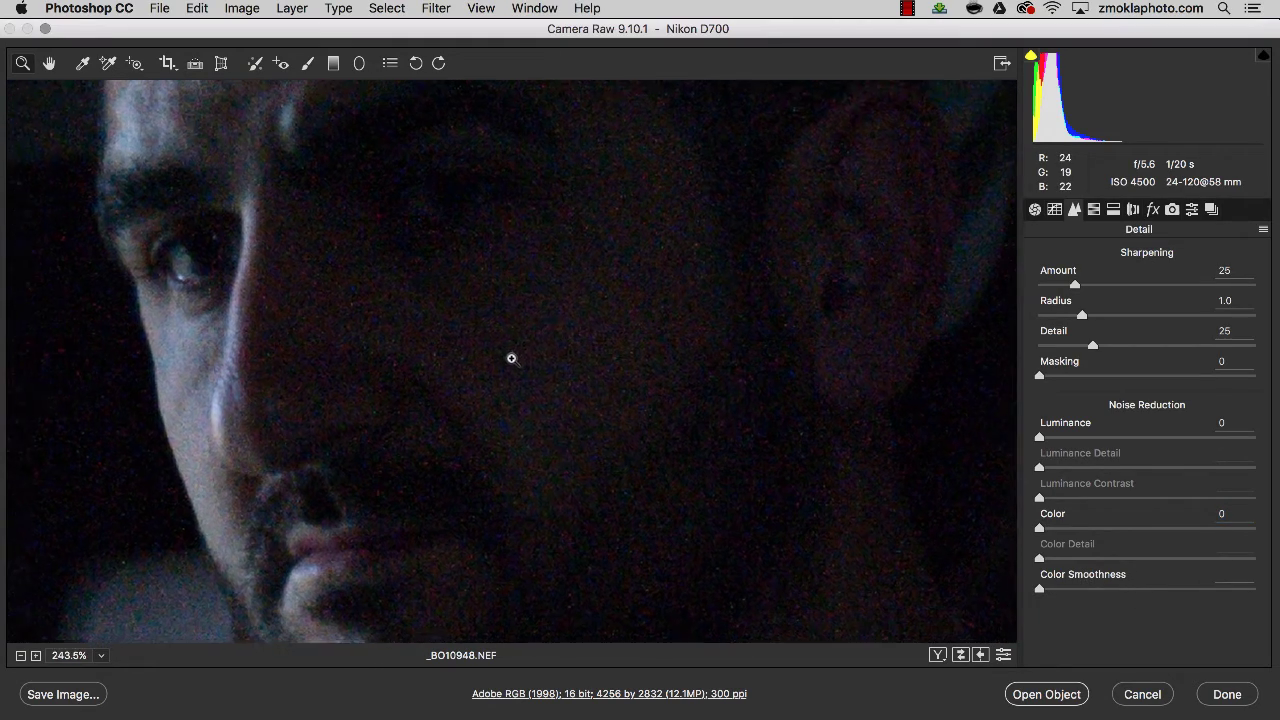
{"action": "left_click_drag", "start_coordinate": [600, 209], "coordinate": [605, 403]}
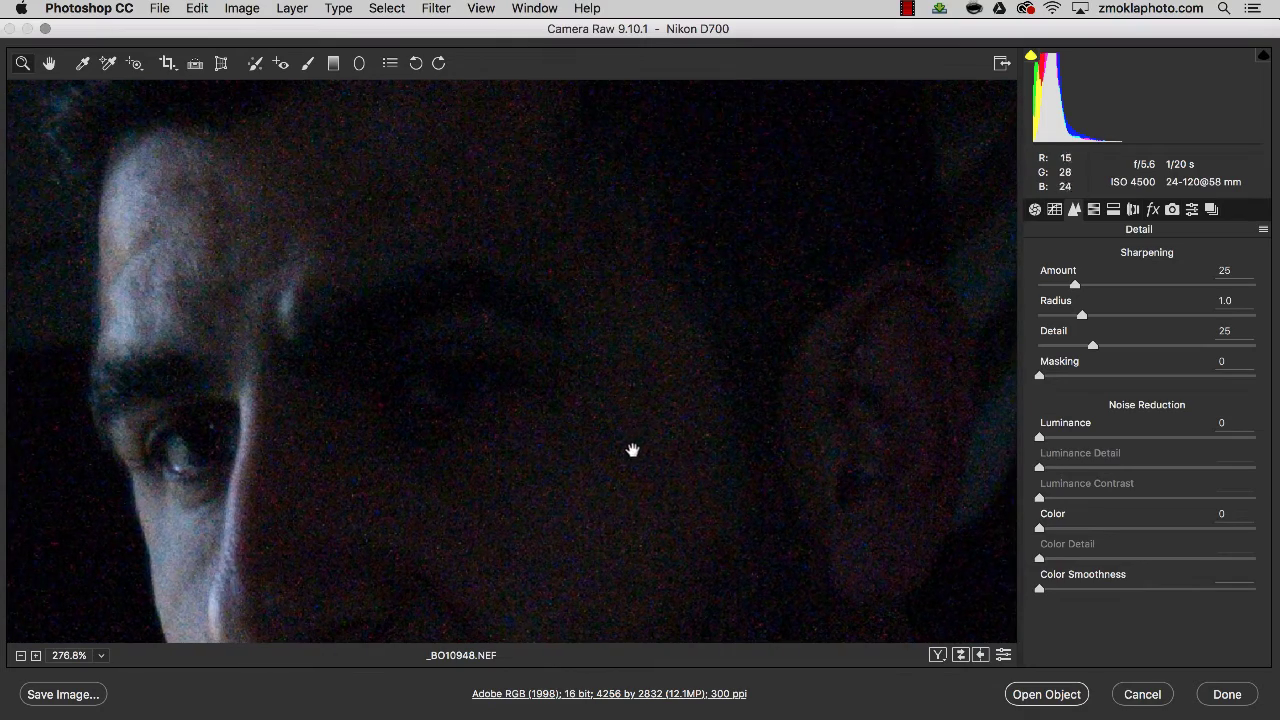
{"action": "left_click_drag", "start_coordinate": [620, 514], "coordinate": [690, 323]}
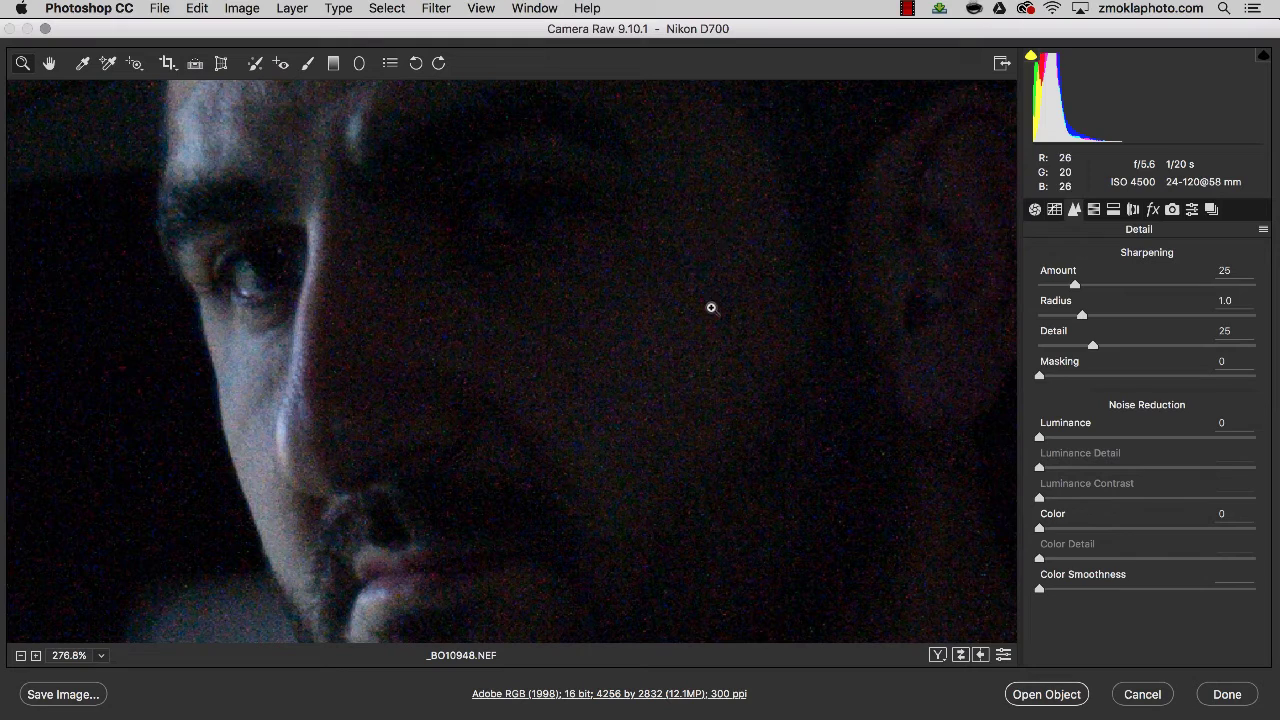
{"action": "scroll", "coordinate": [577, 389], "scroll_direction": "up", "scroll_amount": 2}
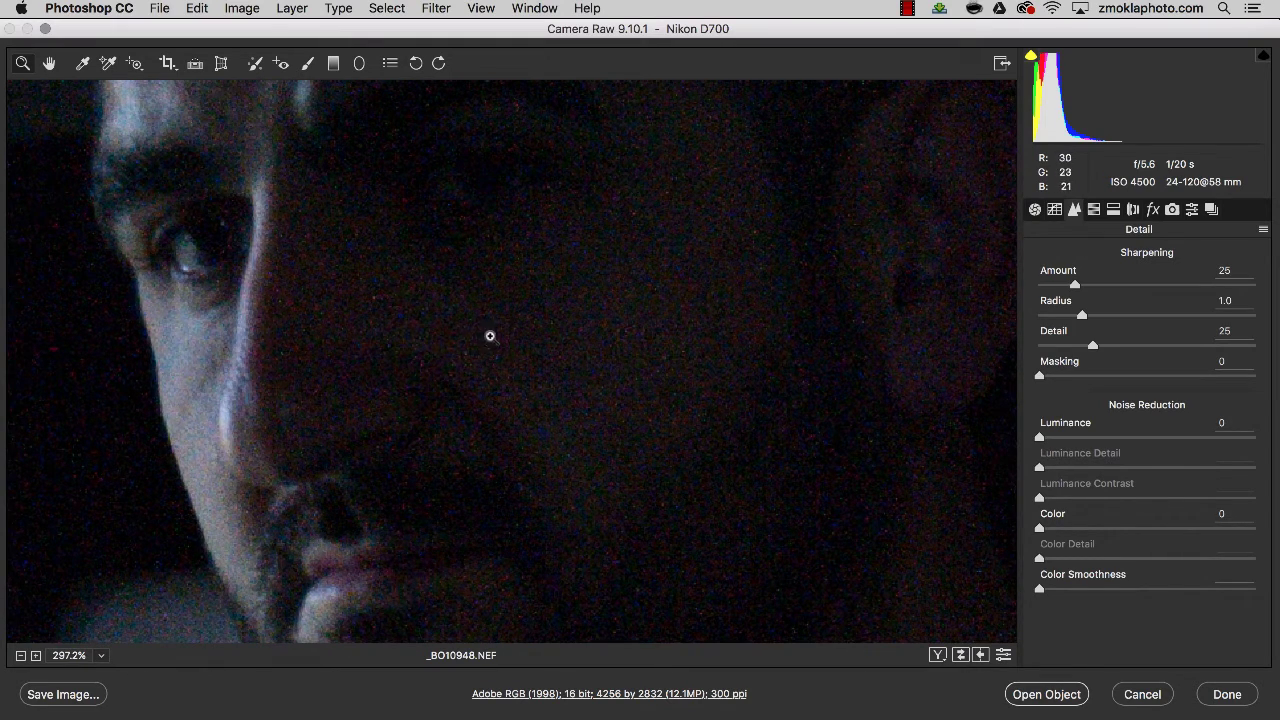
{"action": "scroll", "coordinate": [457, 331], "scroll_direction": "up", "scroll_amount": 4}
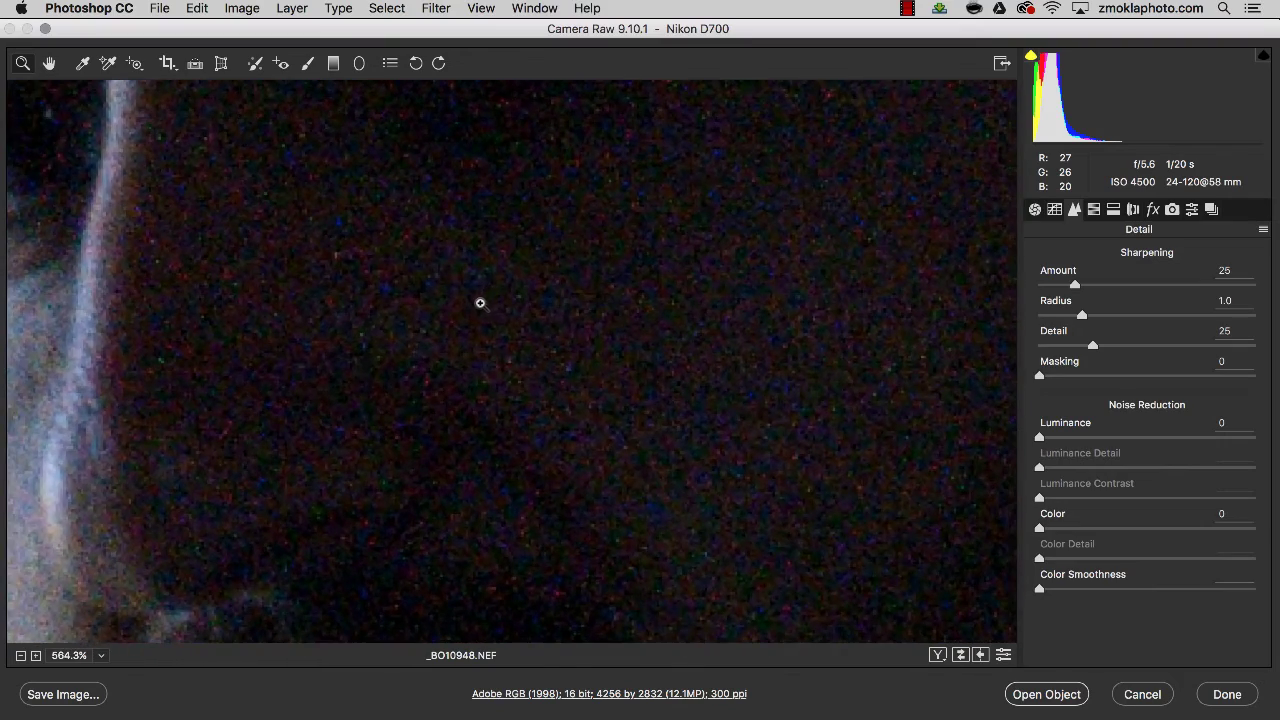
{"action": "scroll", "coordinate": [471, 316], "scroll_direction": "down", "scroll_amount": 2}
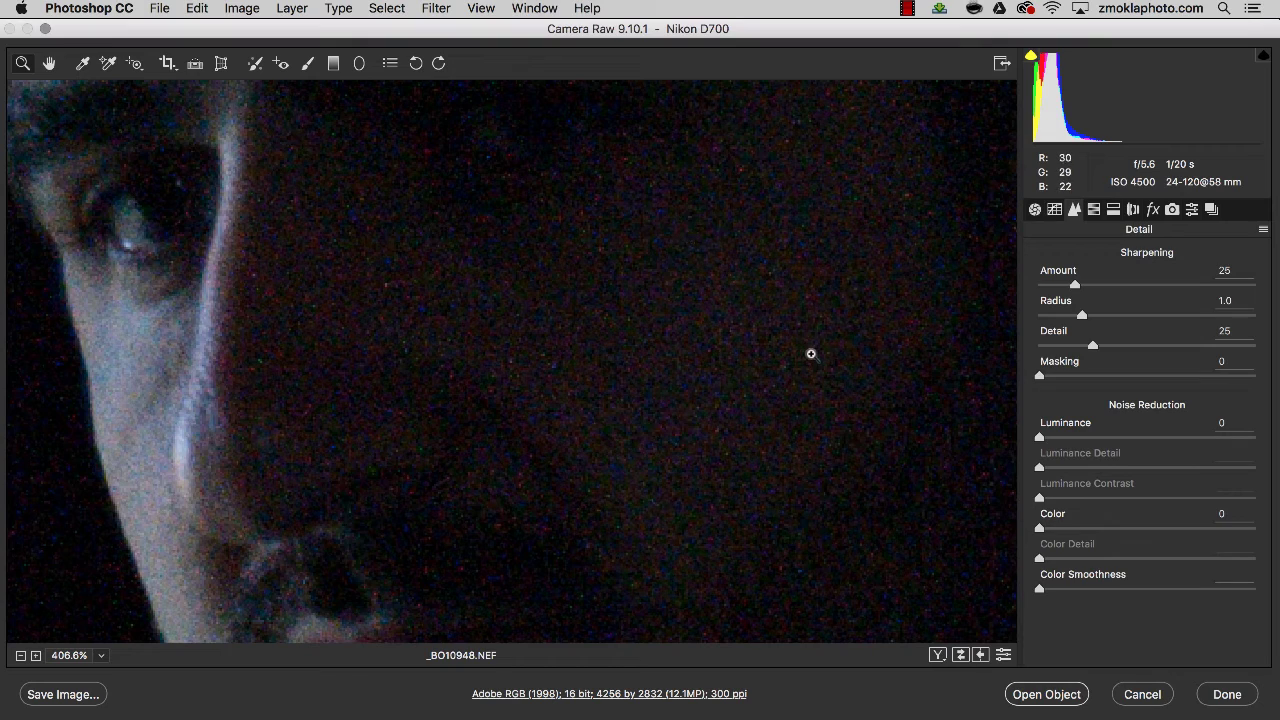
{"action": "key", "text": "super+minus"}
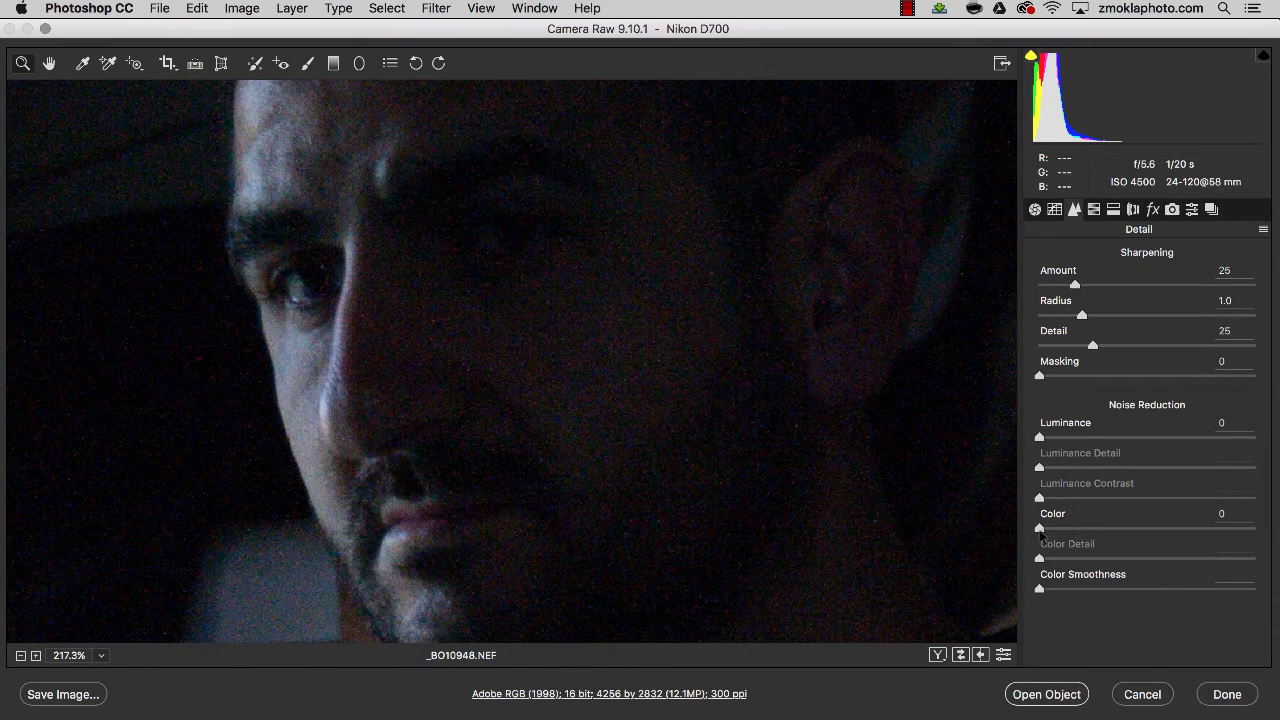
Set the Color noise reduction to 19 and check the portrait's shaded cheek up close for remaining color noise.
{"action": "left_click_drag", "start_coordinate": [1041, 529], "coordinate": [1079, 529]}
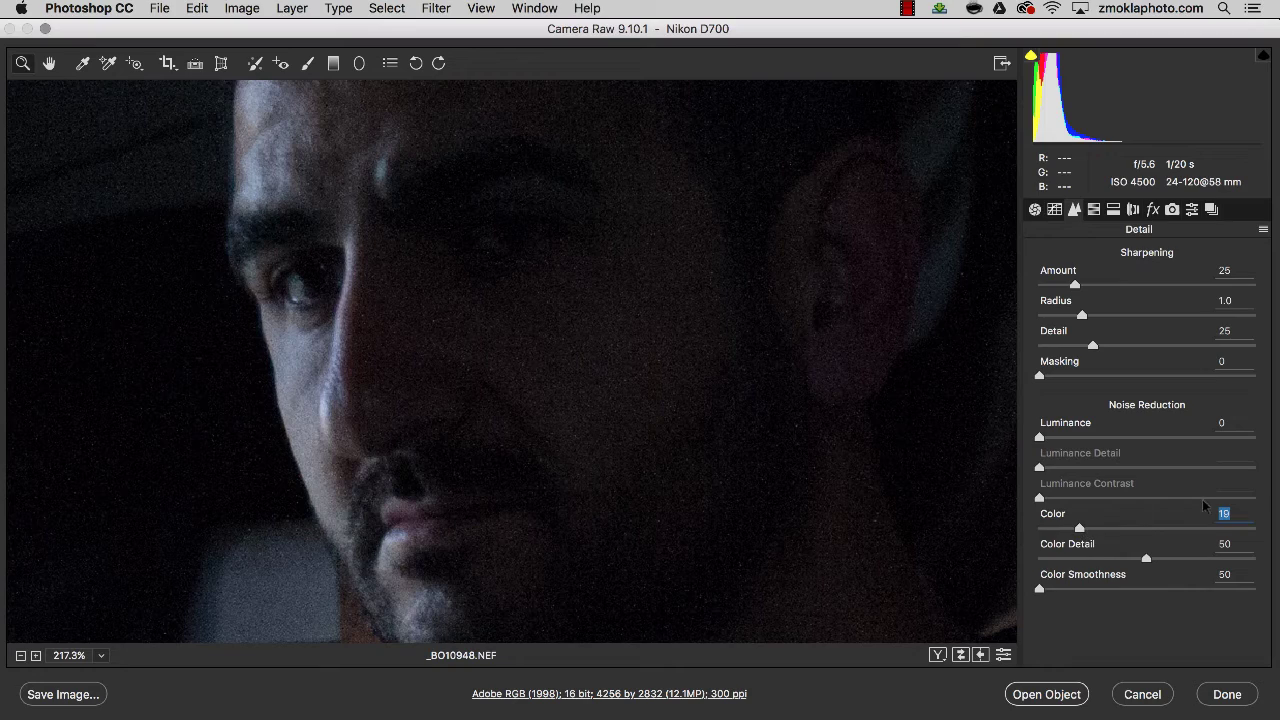
{"action": "left_click_drag", "start_coordinate": [506, 346], "coordinate": [543, 294]}
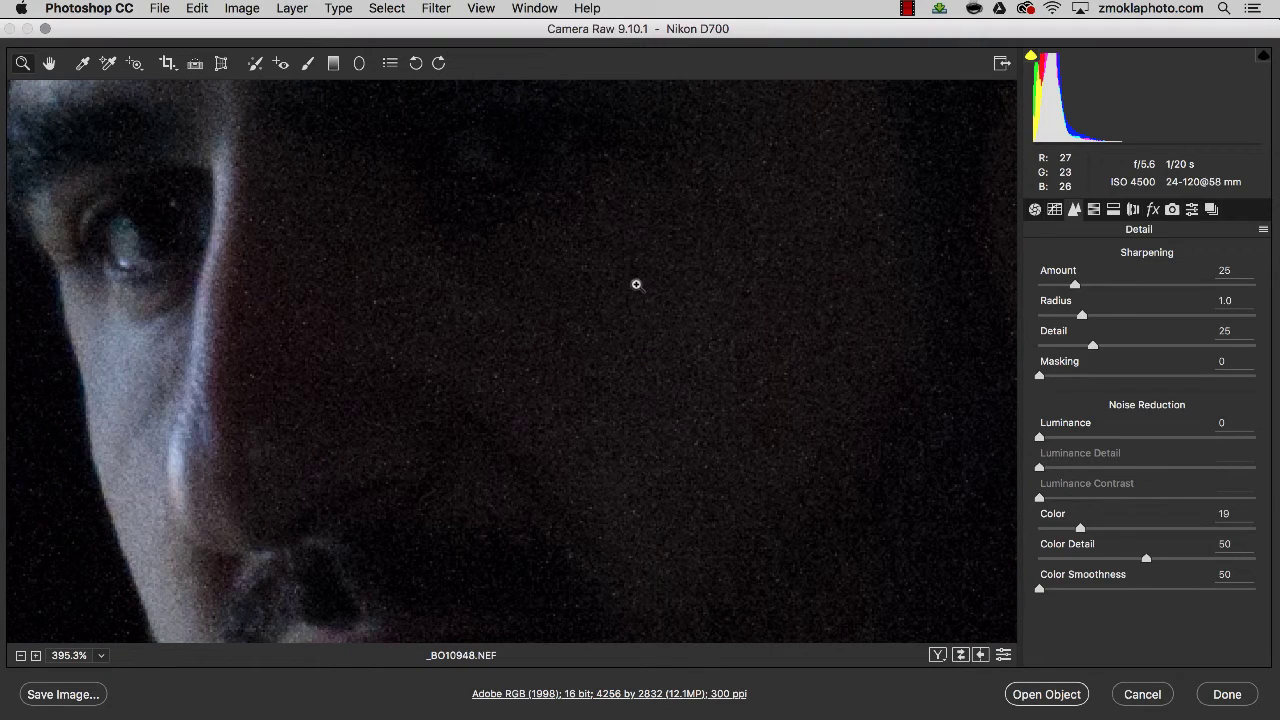
{"action": "left_click_drag", "start_coordinate": [618, 307], "coordinate": [603, 336]}
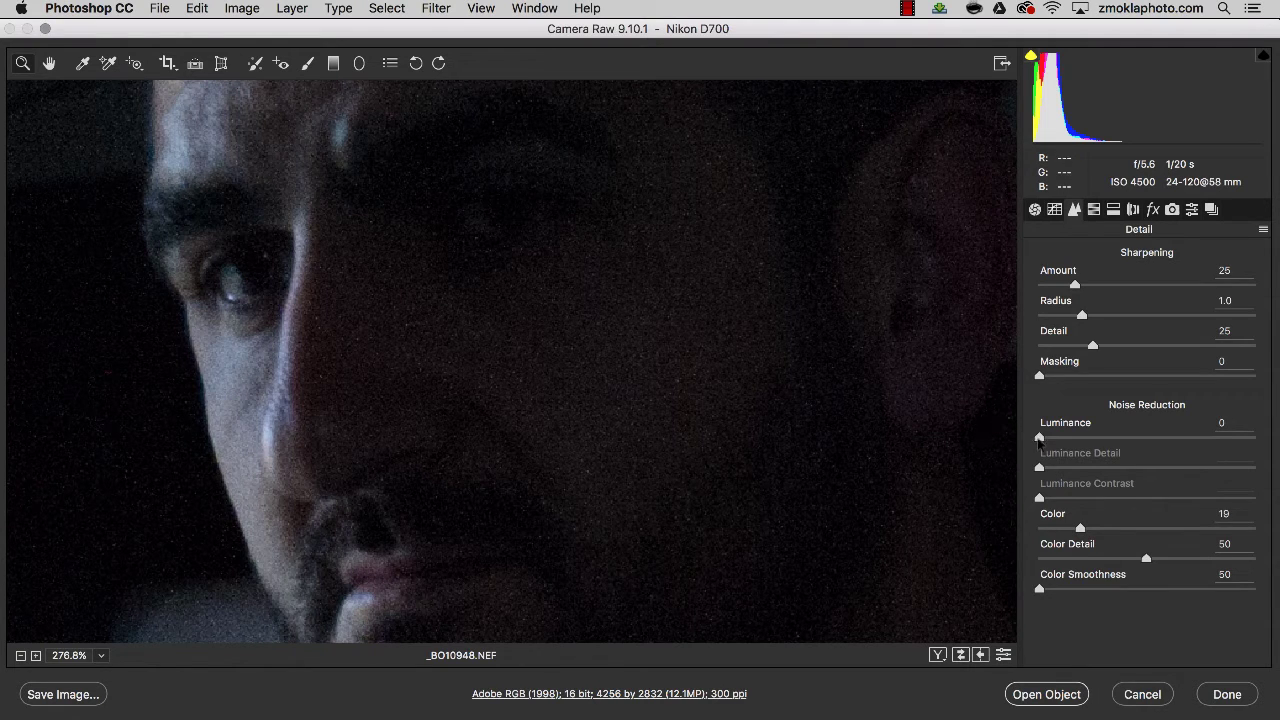
Set the portrait's Luminance noise reduction to 13 and Luminance Detail to 17, judging the result on the face and neck.
{"action": "left_click_drag", "start_coordinate": [1039, 437], "coordinate": [1064, 440]}
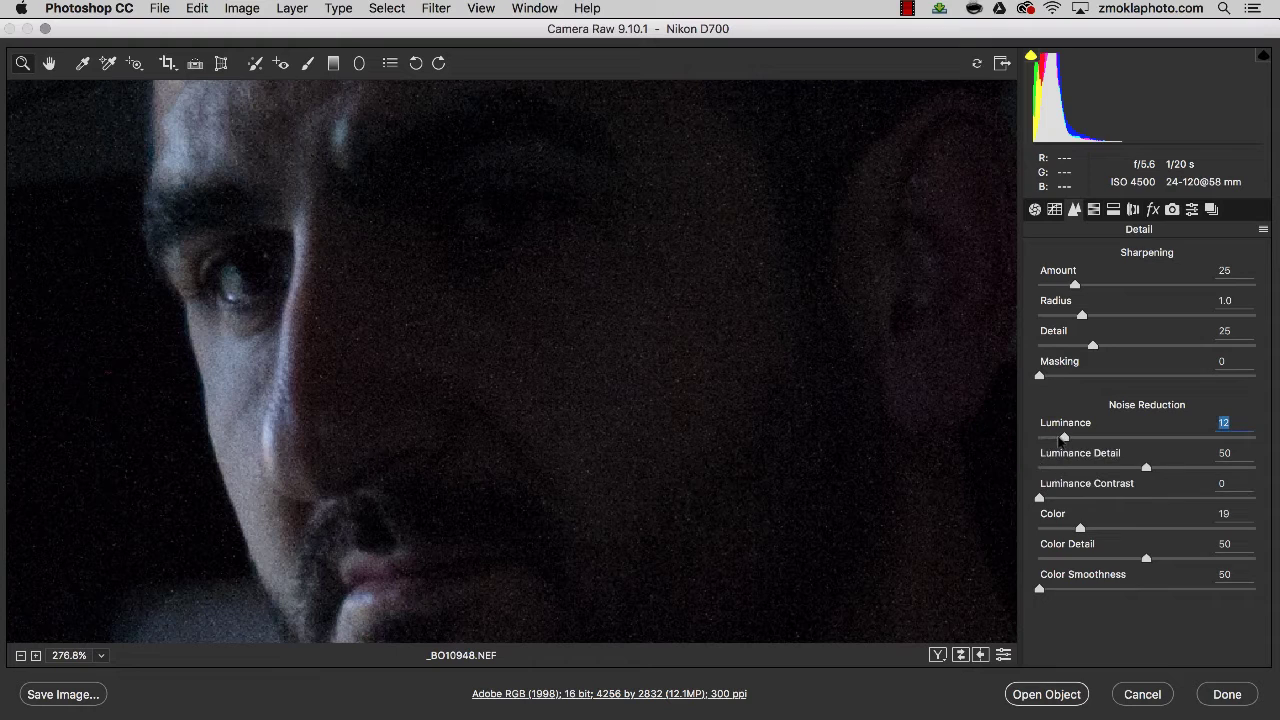
{"action": "left_click_drag", "start_coordinate": [600, 325], "coordinate": [552, 345]}
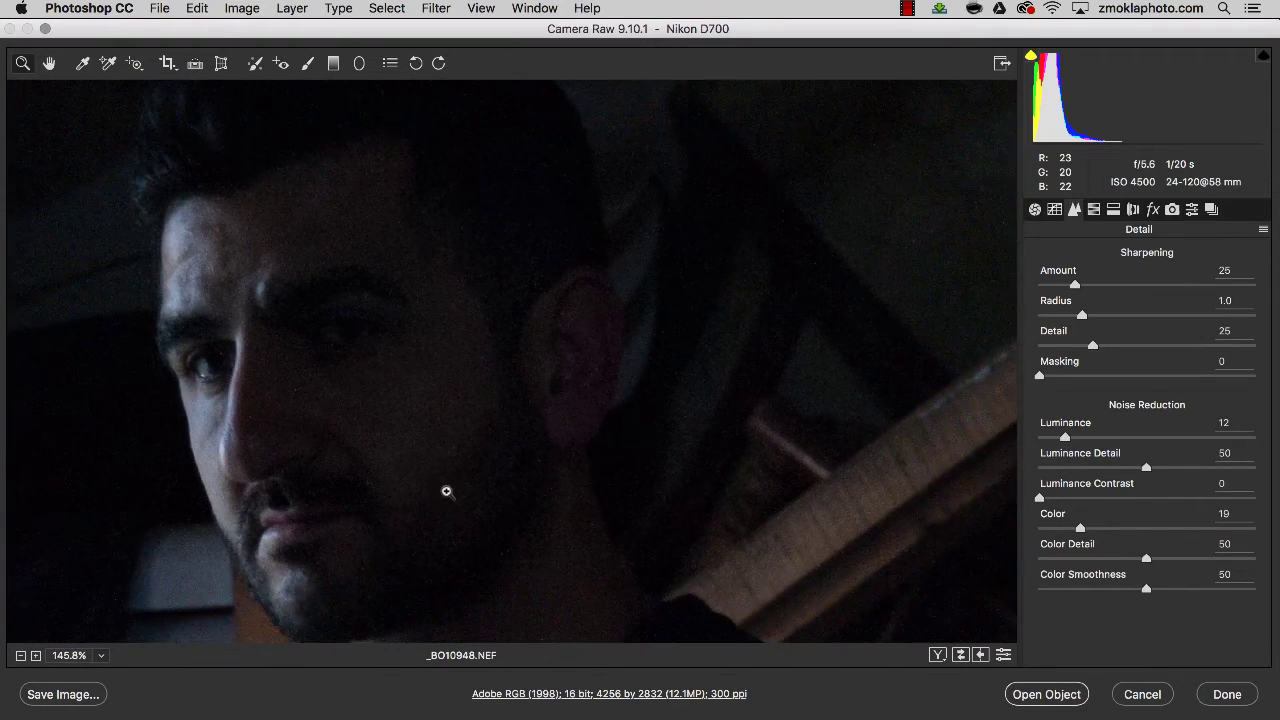
{"action": "left_click_drag", "start_coordinate": [420, 474], "coordinate": [529, 337]}
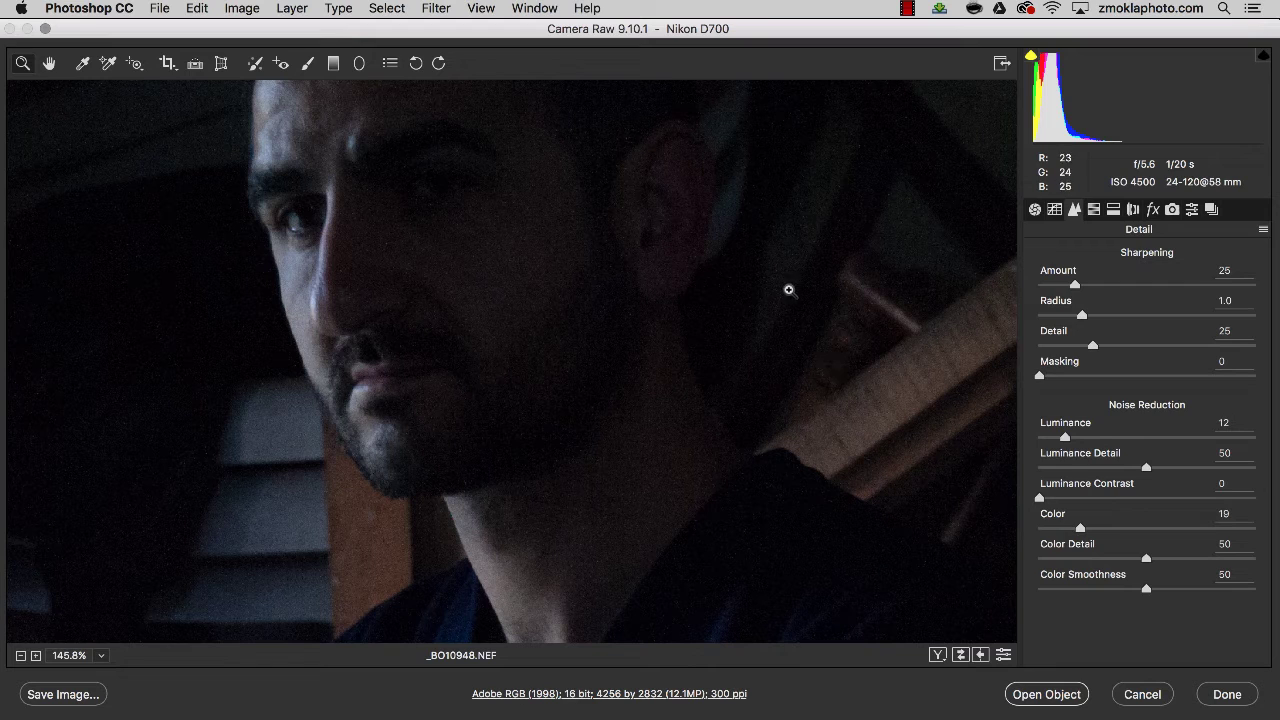
{"action": "left_click", "coordinate": [1063, 437]}
{"action": "left_click_drag", "start_coordinate": [1147, 475], "coordinate": [1075, 470]}
{"action": "left_click_drag", "start_coordinate": [1064, 438], "coordinate": [1067, 438]}
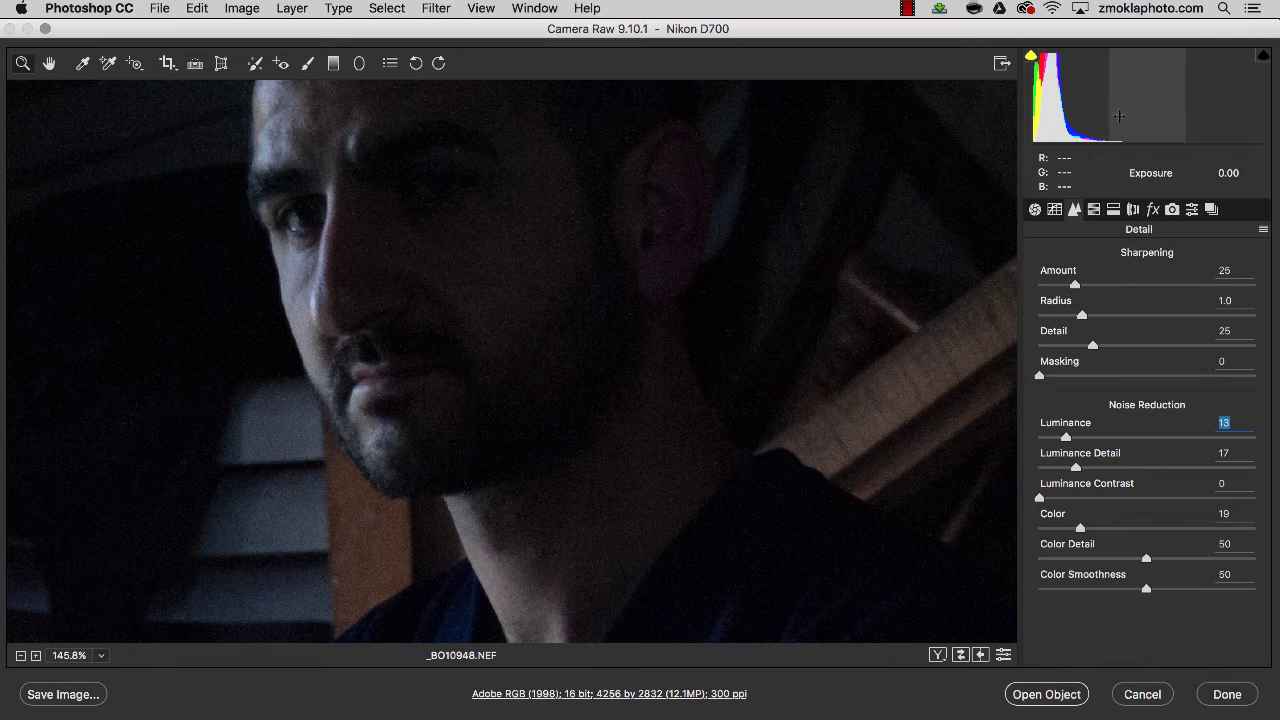
Open the Basic settings, set the portrait's Clarity to +12, and check its effect on the face and sweater.
{"action": "left_click", "coordinate": [1035, 210]}
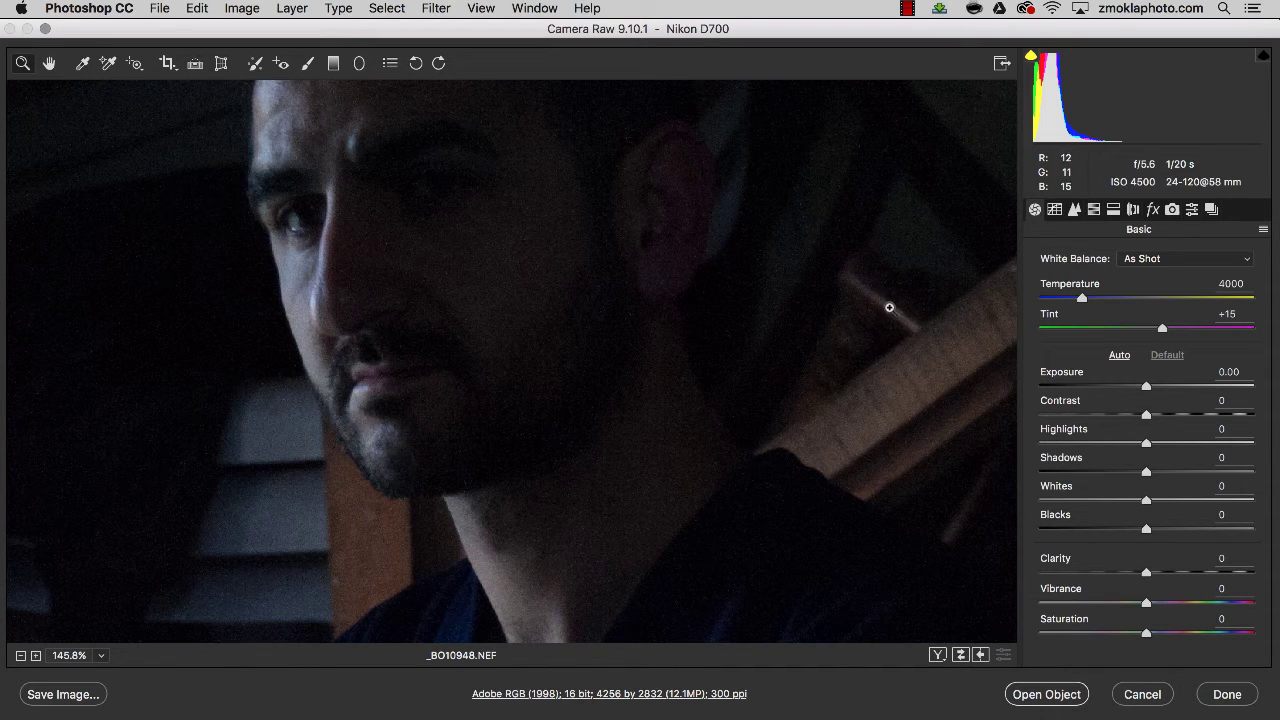
{"action": "key", "text": "Tab"}
{"action": "left_click_drag", "start_coordinate": [1152, 578], "coordinate": [1161, 580]}
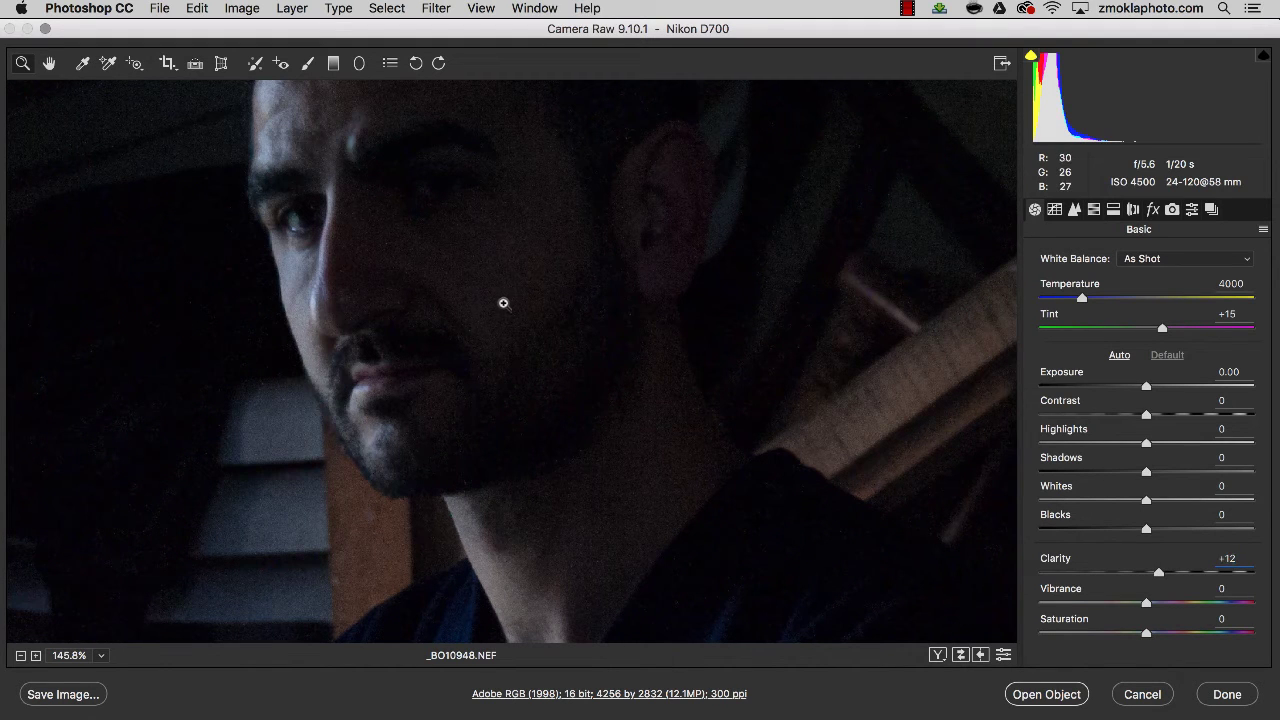
{"action": "left_click_drag", "start_coordinate": [497, 314], "coordinate": [451, 371]}
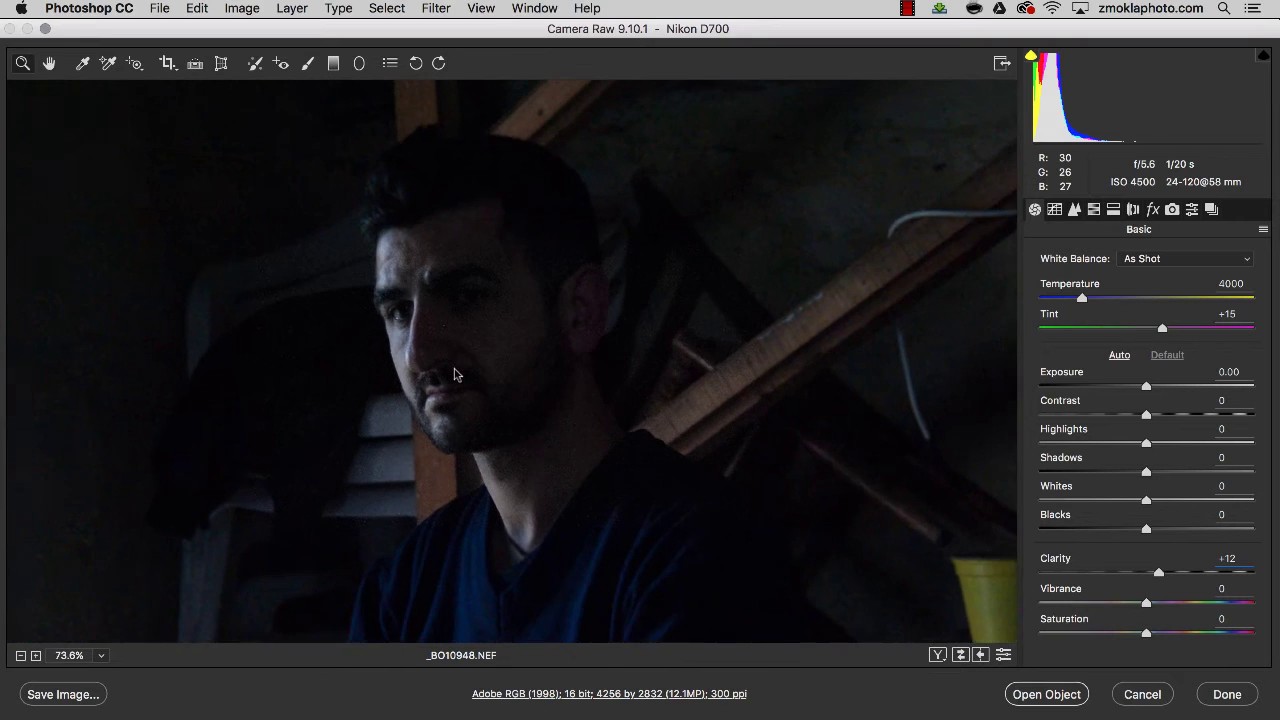
{"action": "left_click_drag", "start_coordinate": [603, 457], "coordinate": [565, 368]}
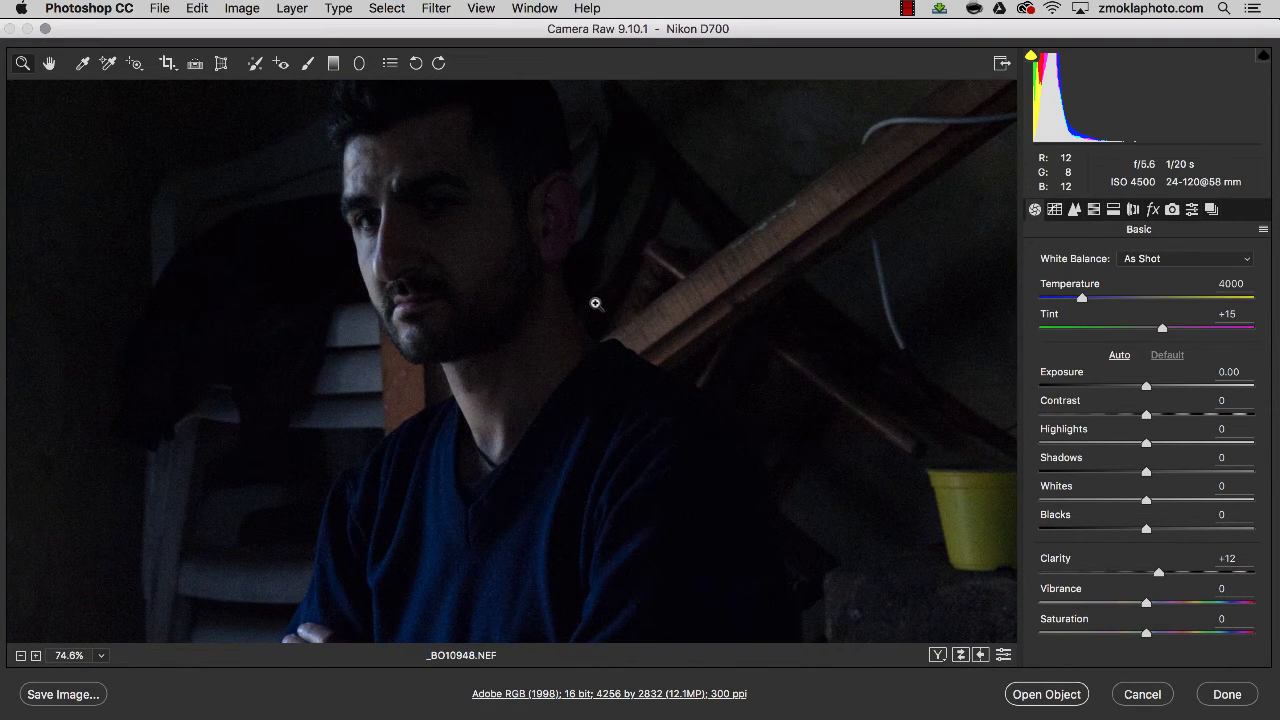
{"action": "left_click_drag", "start_coordinate": [576, 318], "coordinate": [605, 344]}
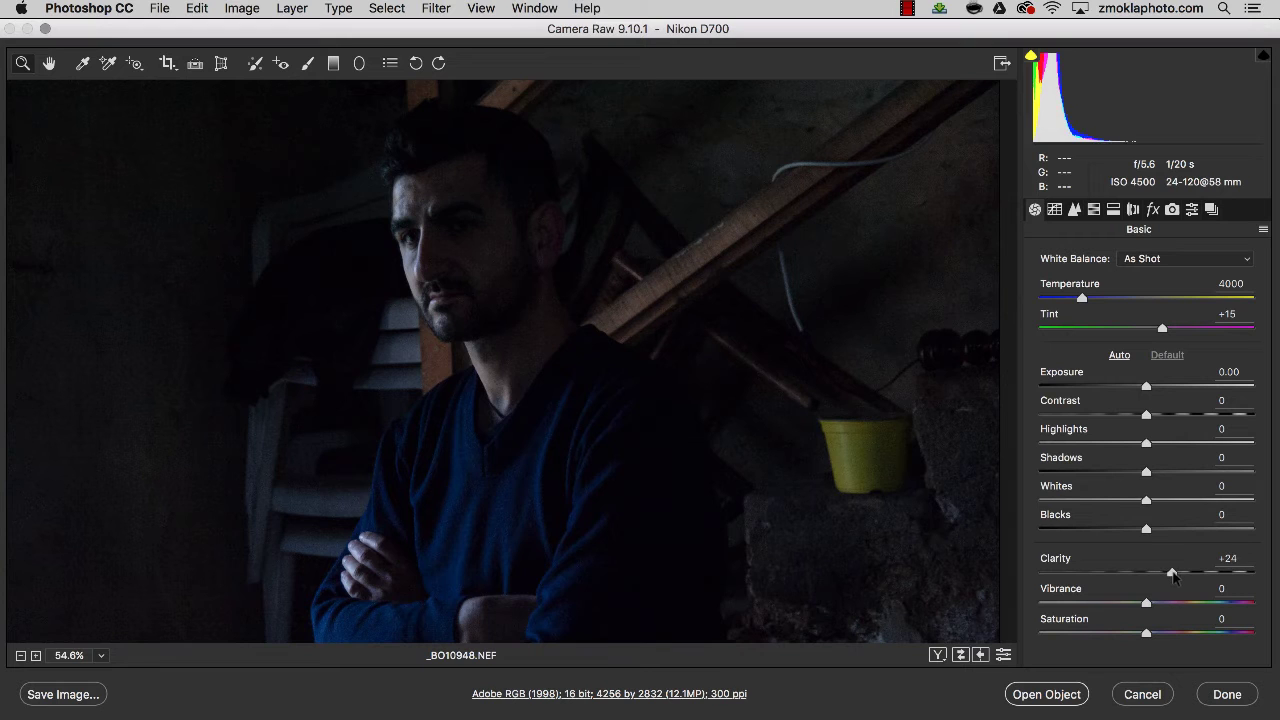
Try Clarity at +81 and compare the whole portrait repeatedly against the default Basic settings.
{"action": "left_click_drag", "start_coordinate": [1173, 573], "coordinate": [1232, 577]}
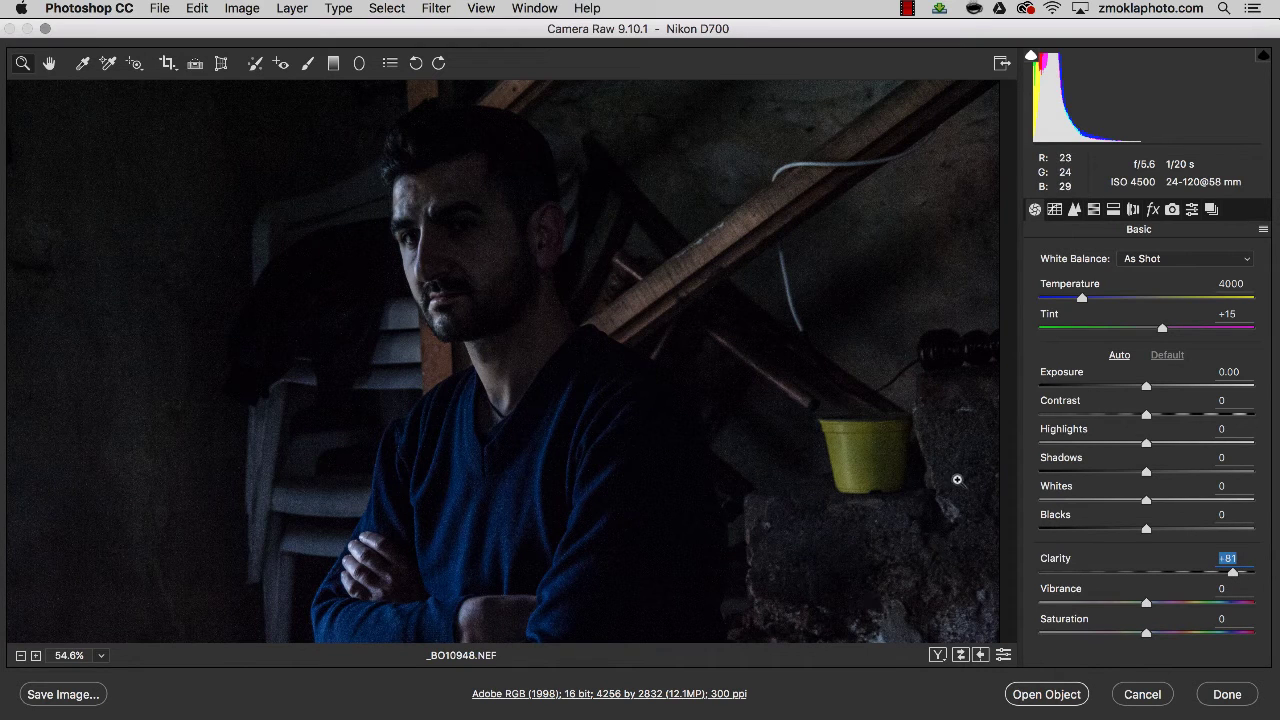
{"action": "left_click", "coordinate": [1004, 655]}
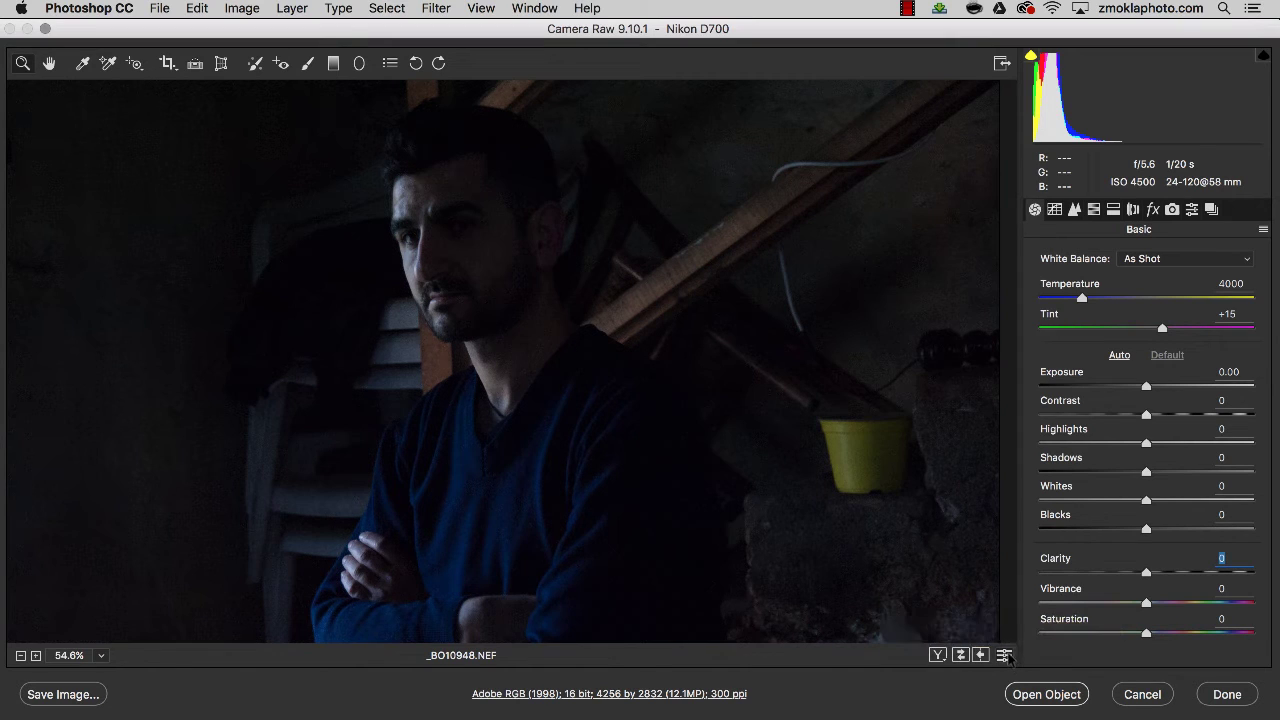
{"action": "left_click", "coordinate": [1004, 655]}
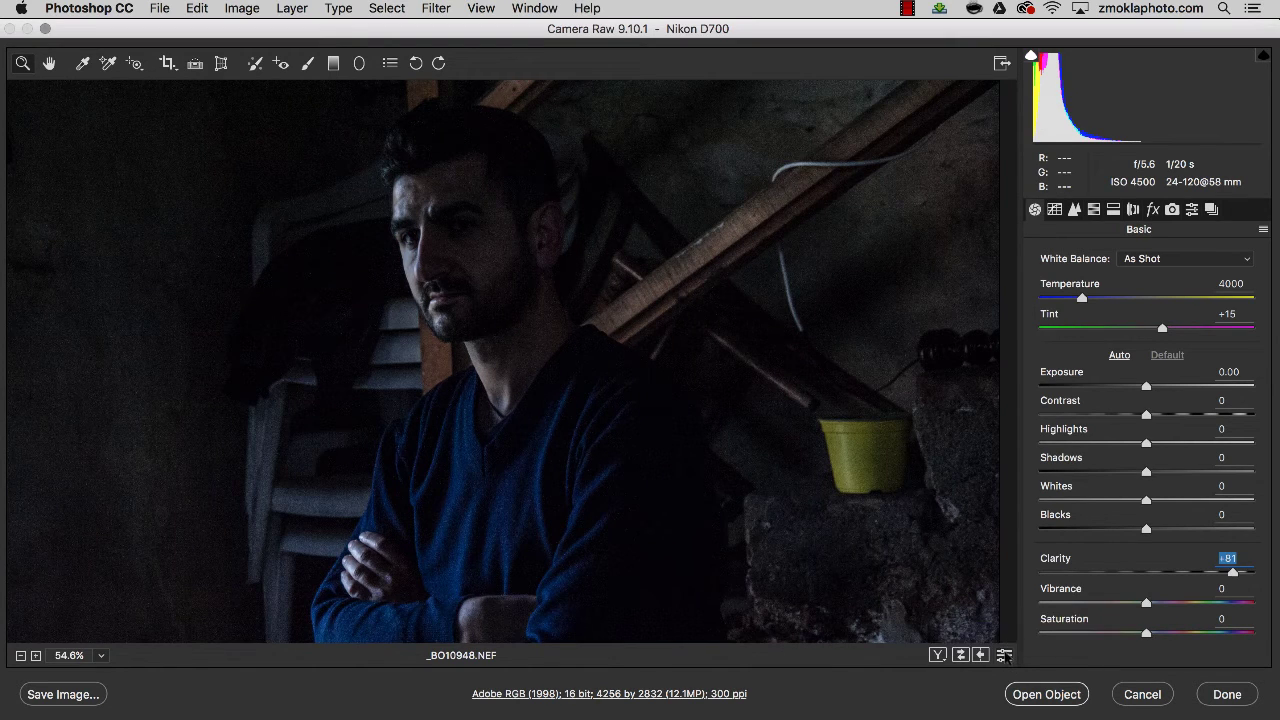
{"action": "left_click", "coordinate": [1004, 655]}
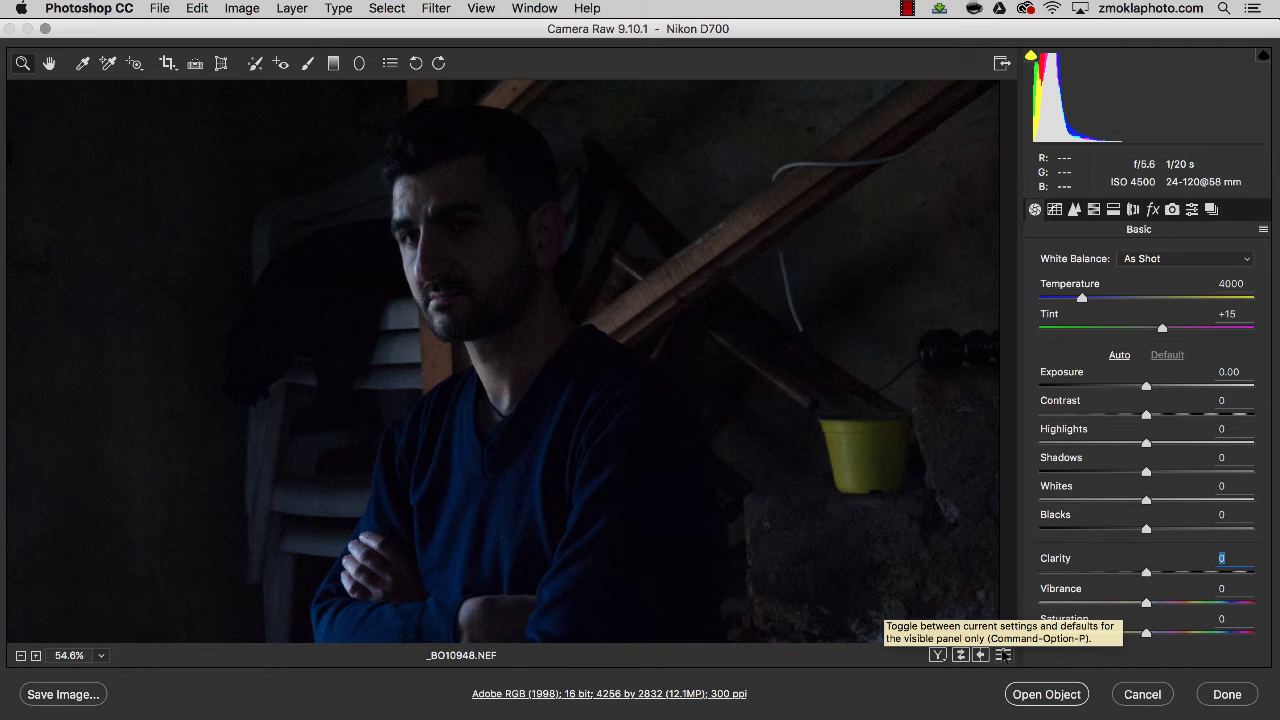
{"action": "left_click", "coordinate": [1004, 655]}
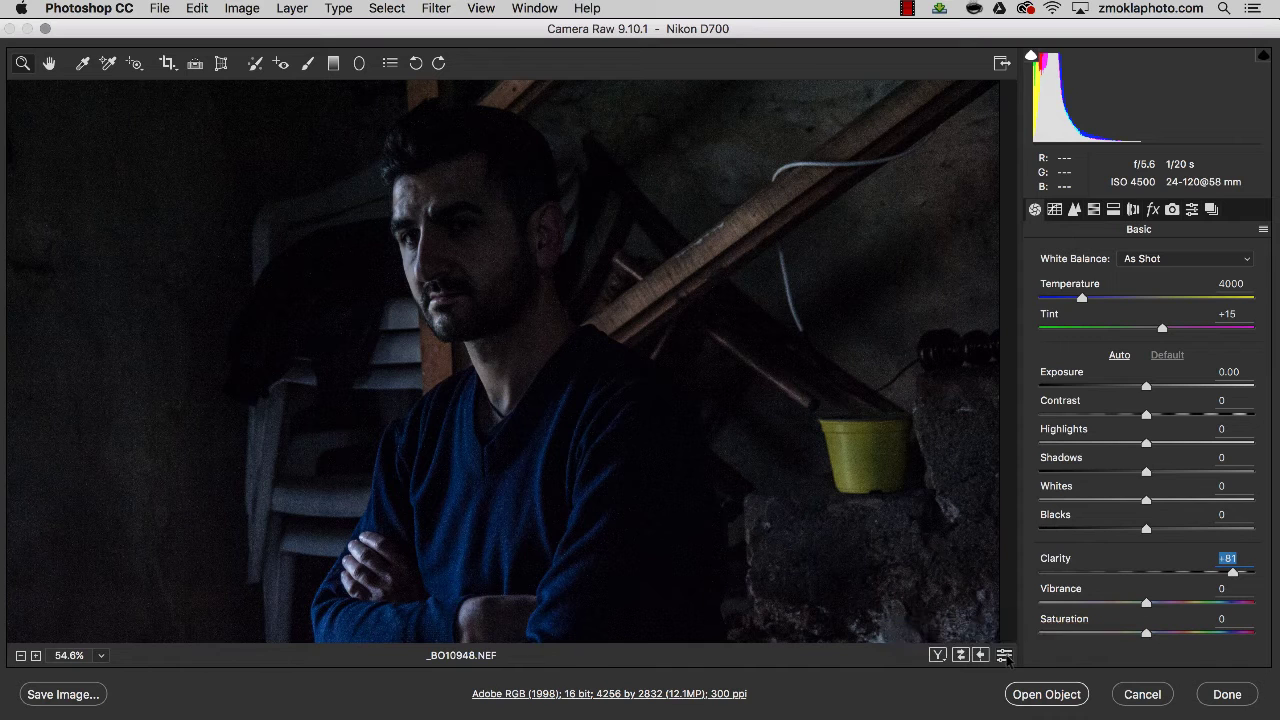
{"action": "left_click", "coordinate": [1004, 655]}
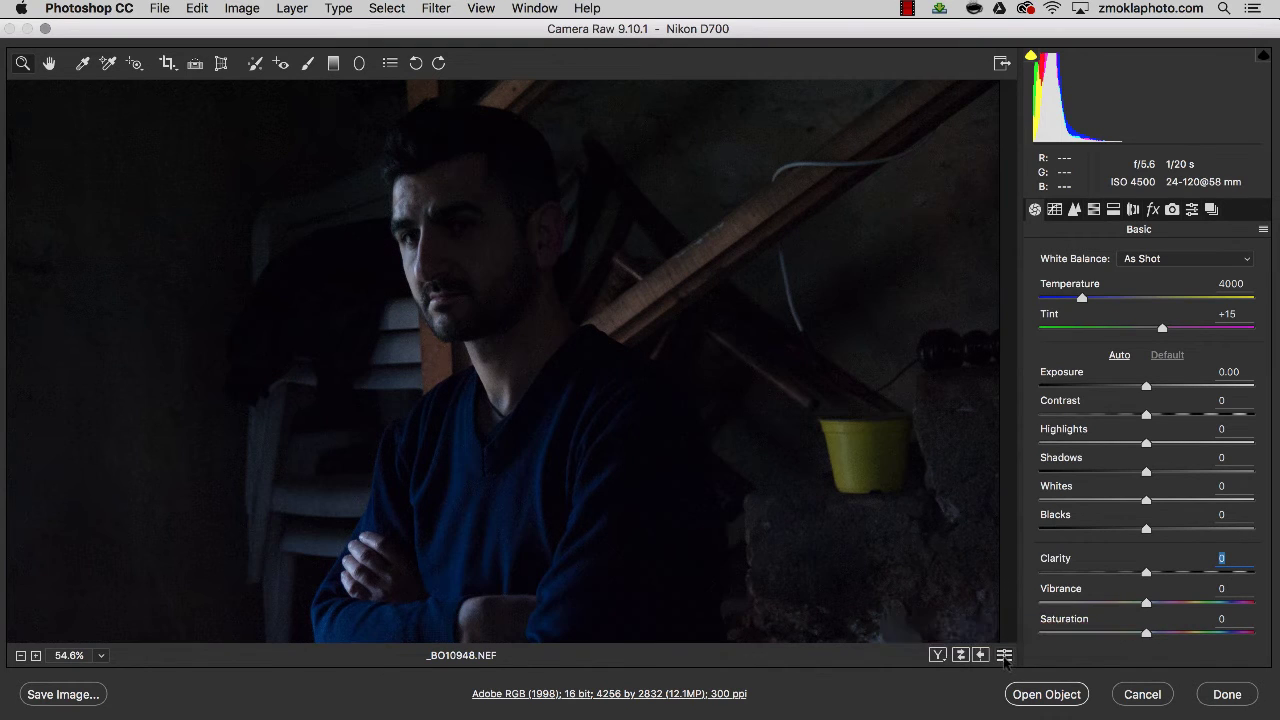
{"action": "left_click", "coordinate": [1004, 655]}
Examine the neck and dark sweater folds at about 300%, comparing noise with the Clarity boost and with the default settings.
{"action": "left_click_drag", "start_coordinate": [539, 313], "coordinate": [579, 437]}
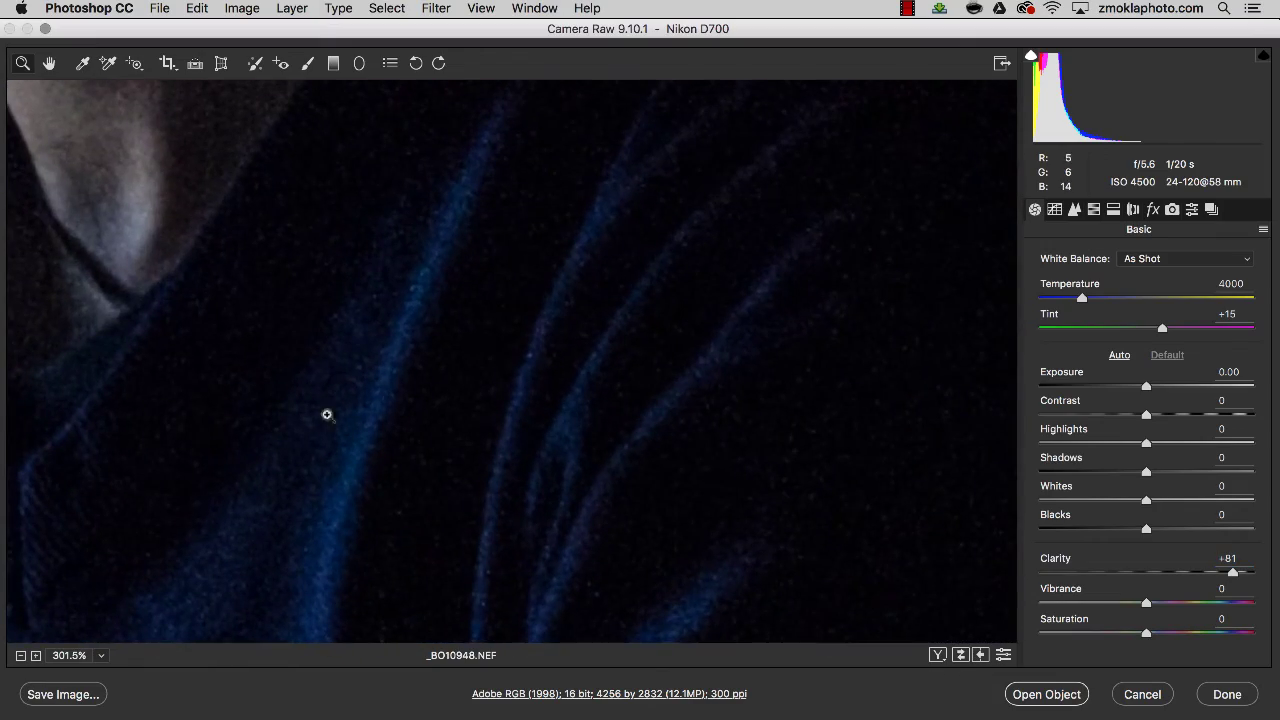
{"action": "left_click_drag", "start_coordinate": [290, 482], "coordinate": [470, 474]}
{"action": "left_click_drag", "start_coordinate": [703, 346], "coordinate": [485, 341]}
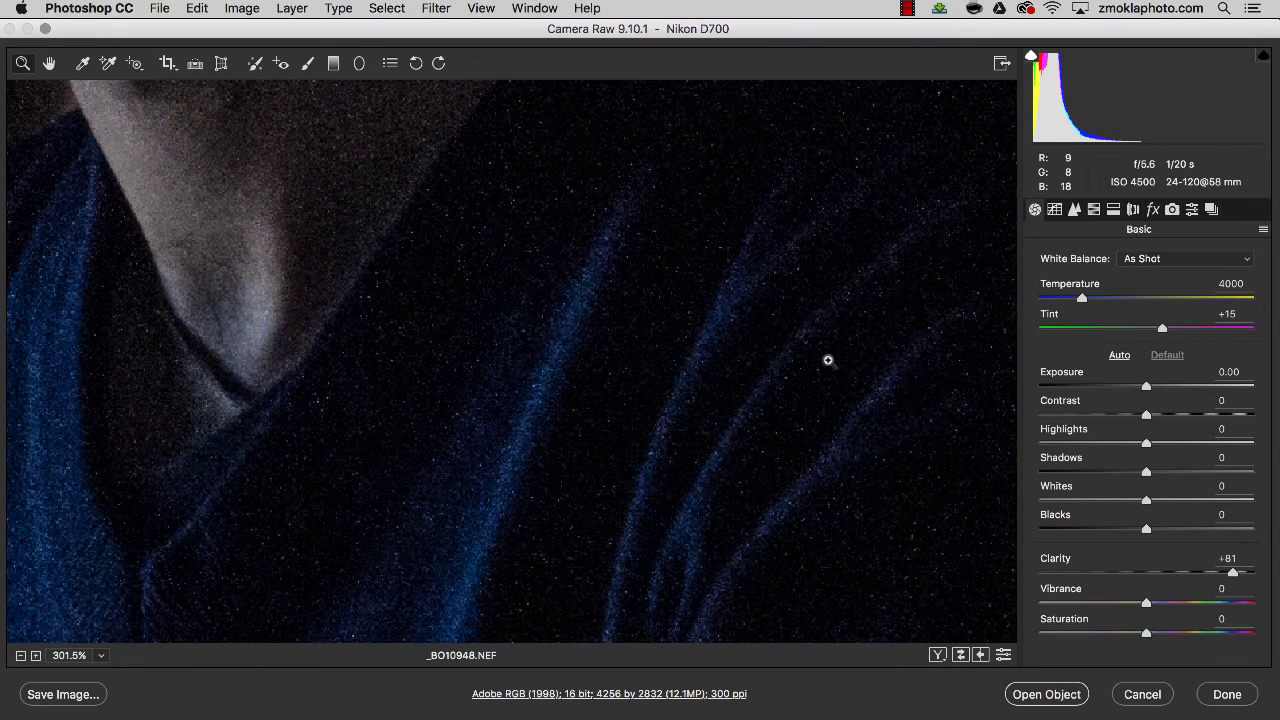
{"action": "left_click", "coordinate": [1004, 655]}
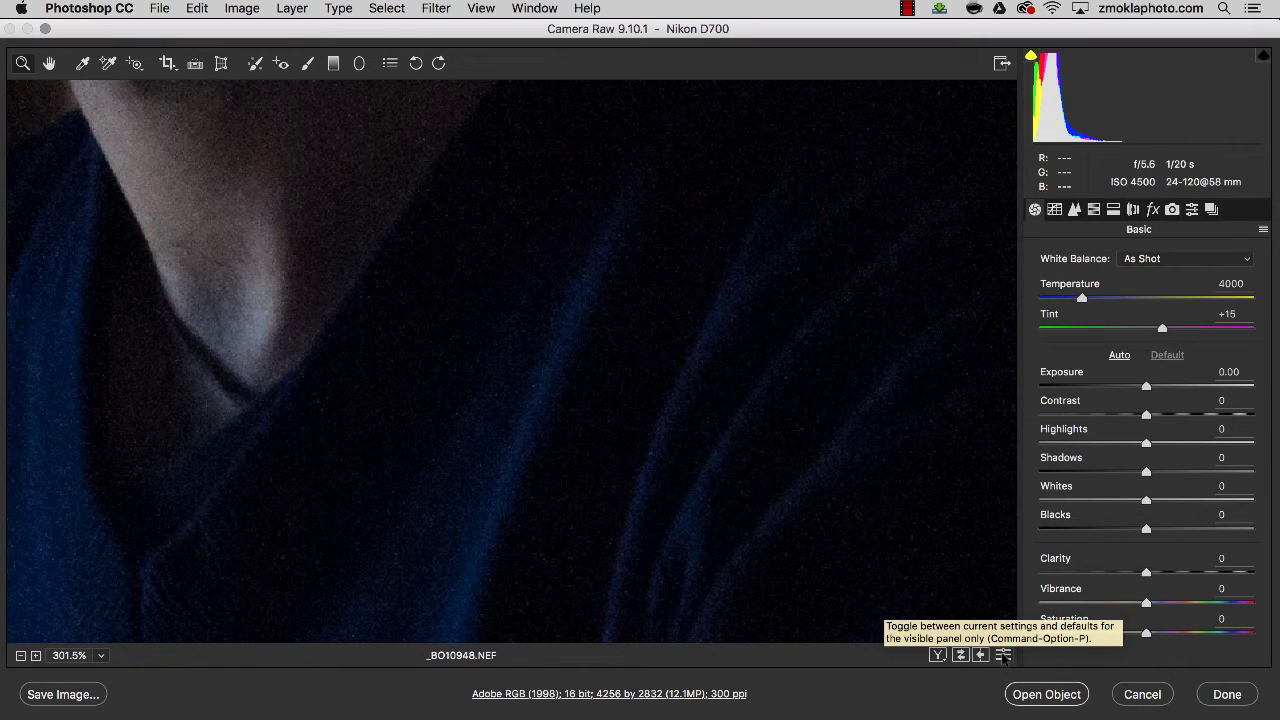
{"action": "left_click", "coordinate": [1004, 655]}
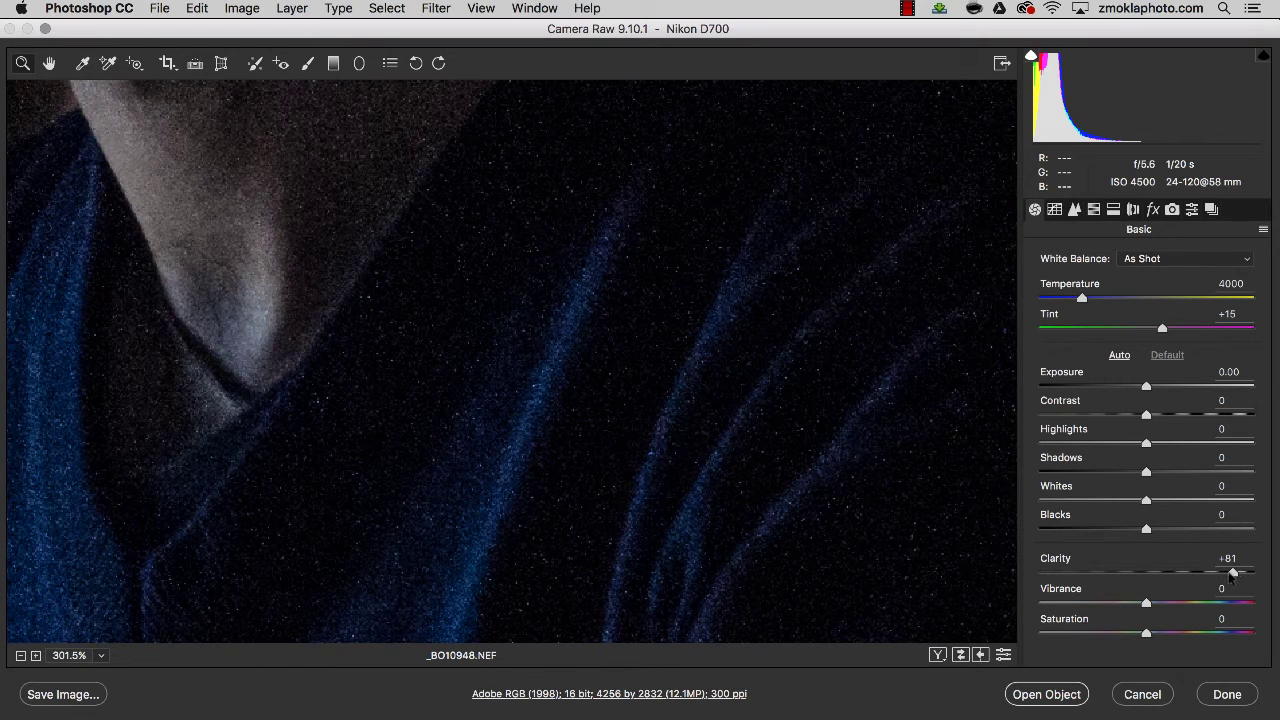
Return Clarity to 0, try Exposure +0.40 with Shadows +76, and compare the shaded cheek against the default Basic settings.
{"action": "left_click_drag", "start_coordinate": [1232, 574], "coordinate": [1147, 576]}
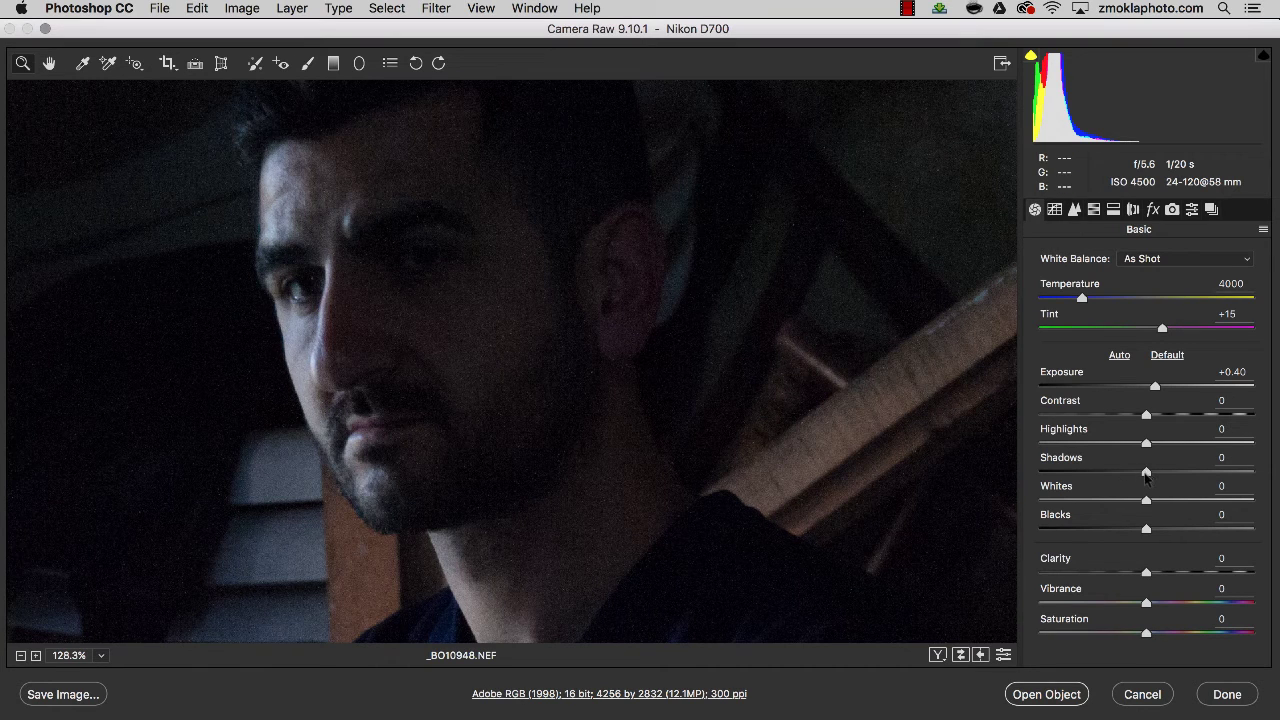
{"action": "left_click_drag", "start_coordinate": [1146, 472], "coordinate": [1194, 476]}
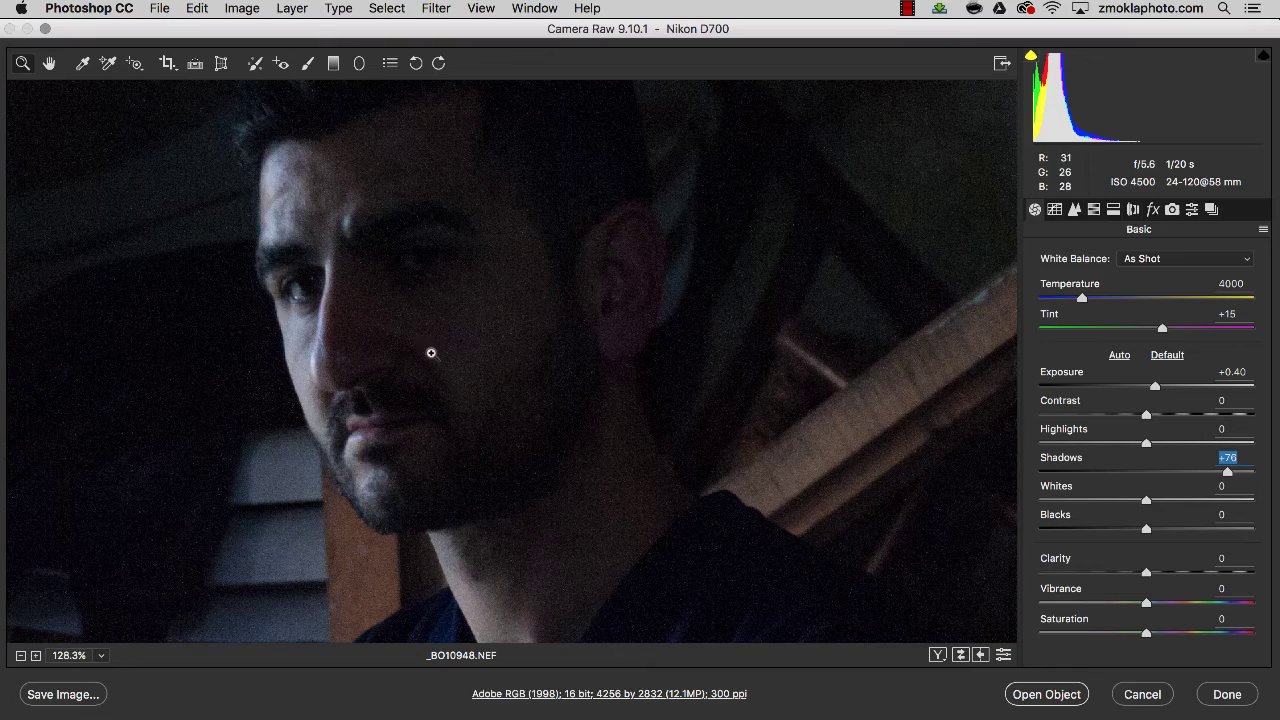
{"action": "mouse_move", "coordinate": [466, 309]}
{"action": "left_mouse_down"}
{"action": "mouse_move", "coordinate": [506, 277]}
{"action": "mouse_move", "coordinate": [473, 313]}
{"action": "mouse_move", "coordinate": [483, 306]}
{"action": "left_mouse_up"}
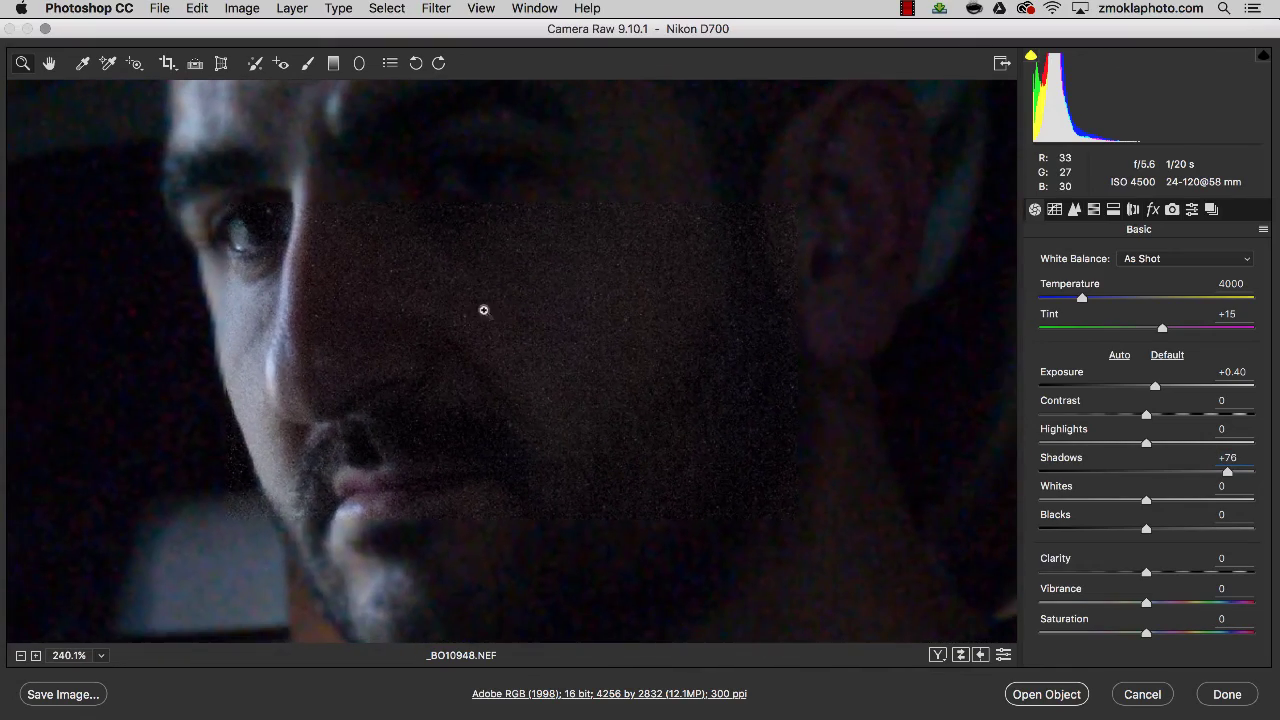
{"action": "left_click", "coordinate": [1003, 655]}
{"action": "left_click", "coordinate": [1003, 655]}
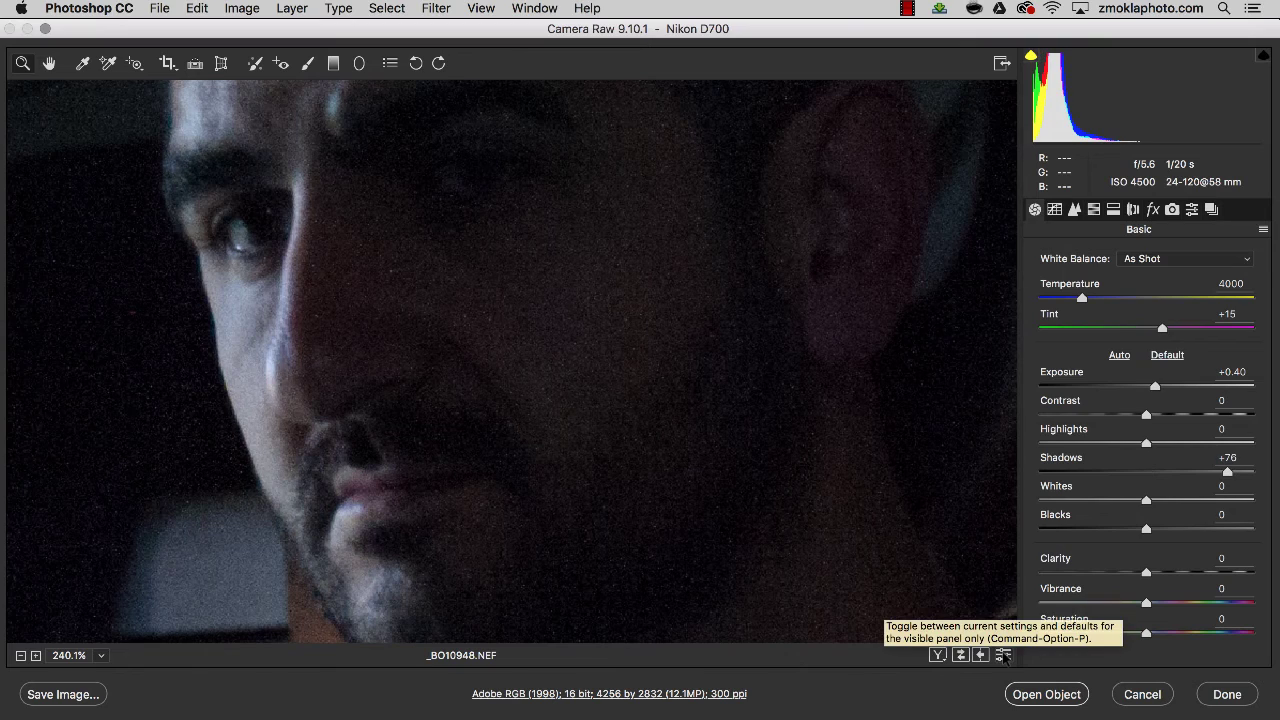
{"action": "left_click", "coordinate": [1003, 655]}
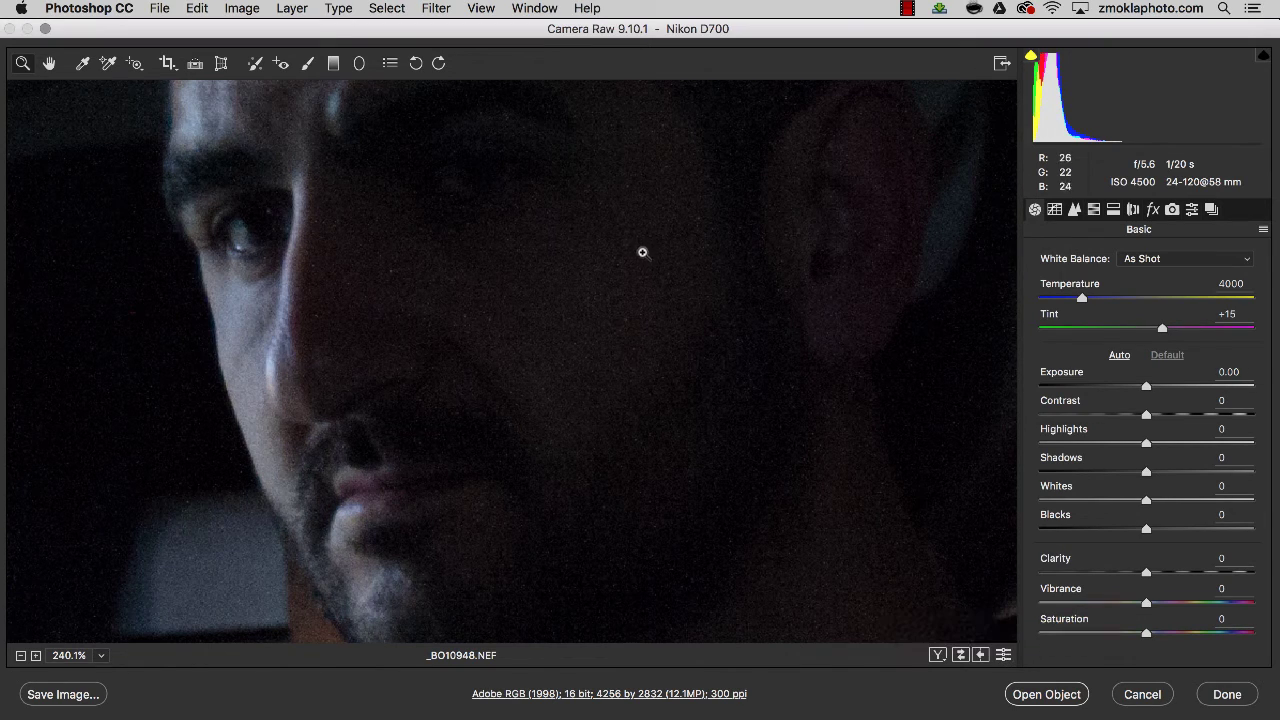
Check the portrait's face and sweater with the default Basic settings and reopen the Detail settings.
{"action": "scroll", "coordinate": [620, 280], "scroll_direction": "down", "scroll_amount": 5}
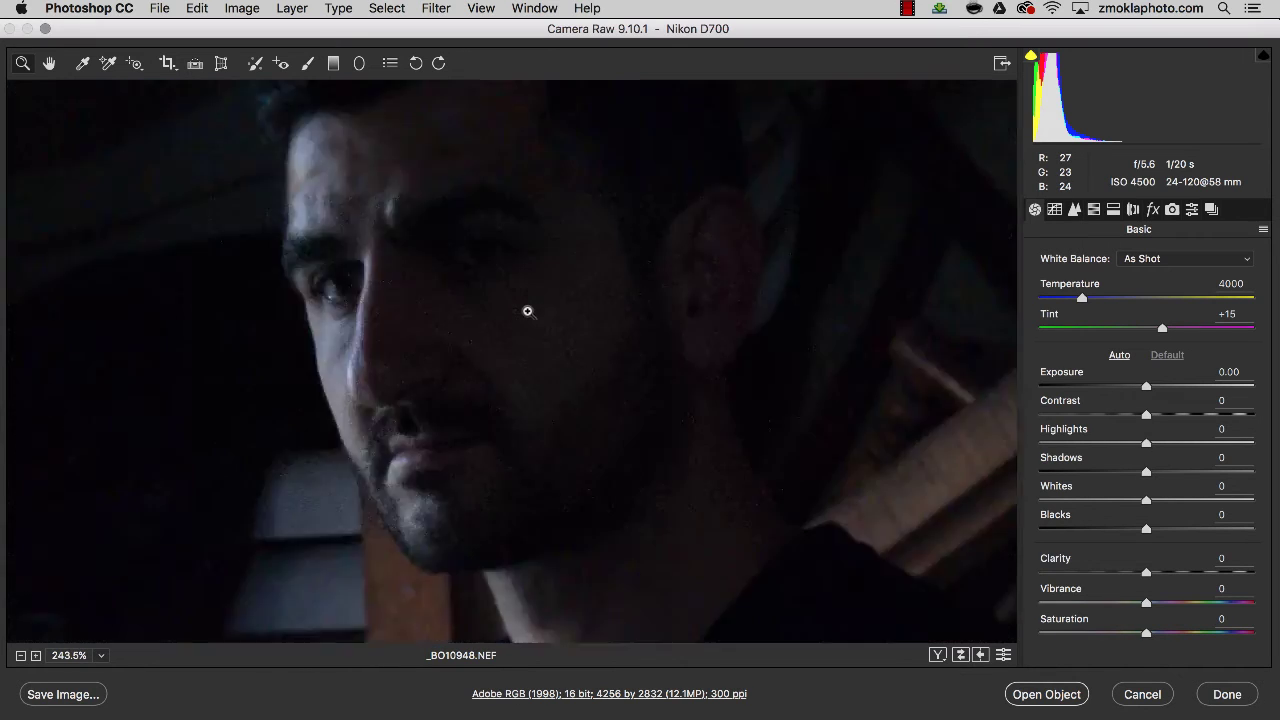
{"action": "scroll", "coordinate": [575, 305], "scroll_direction": "down", "scroll_amount": 3}
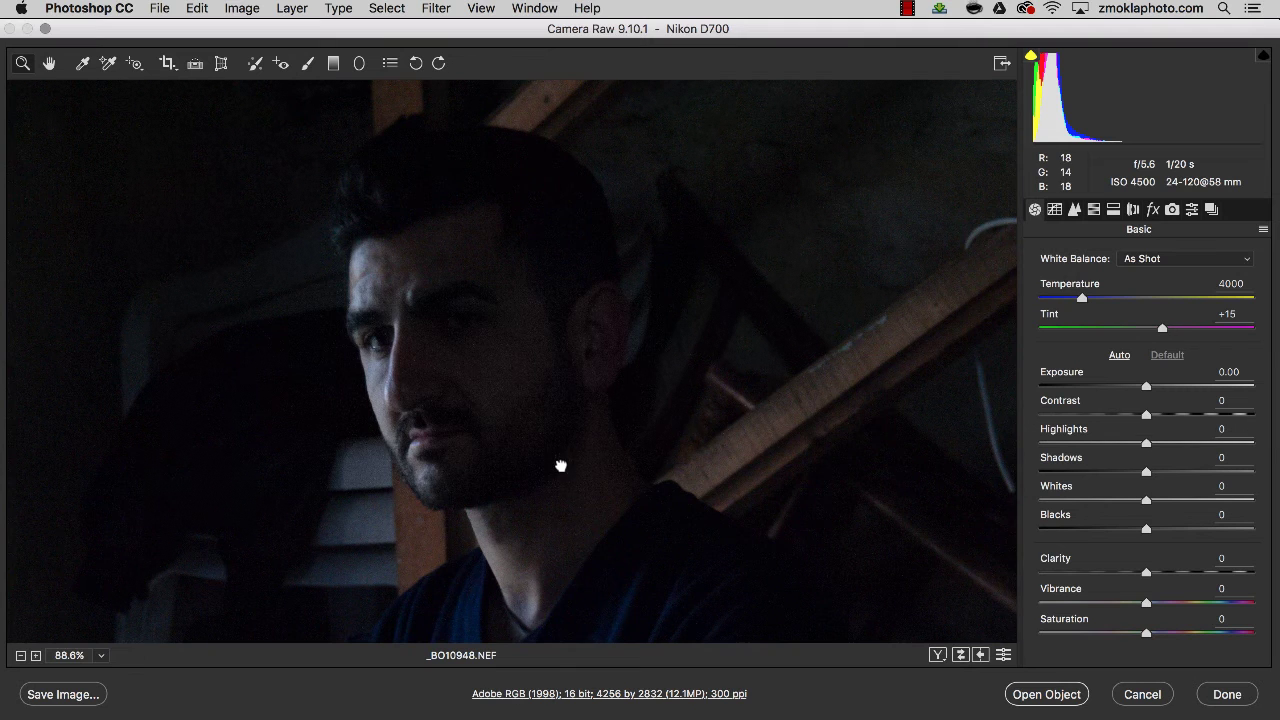
{"action": "left_click_drag", "start_coordinate": [560, 463], "coordinate": [549, 371]}
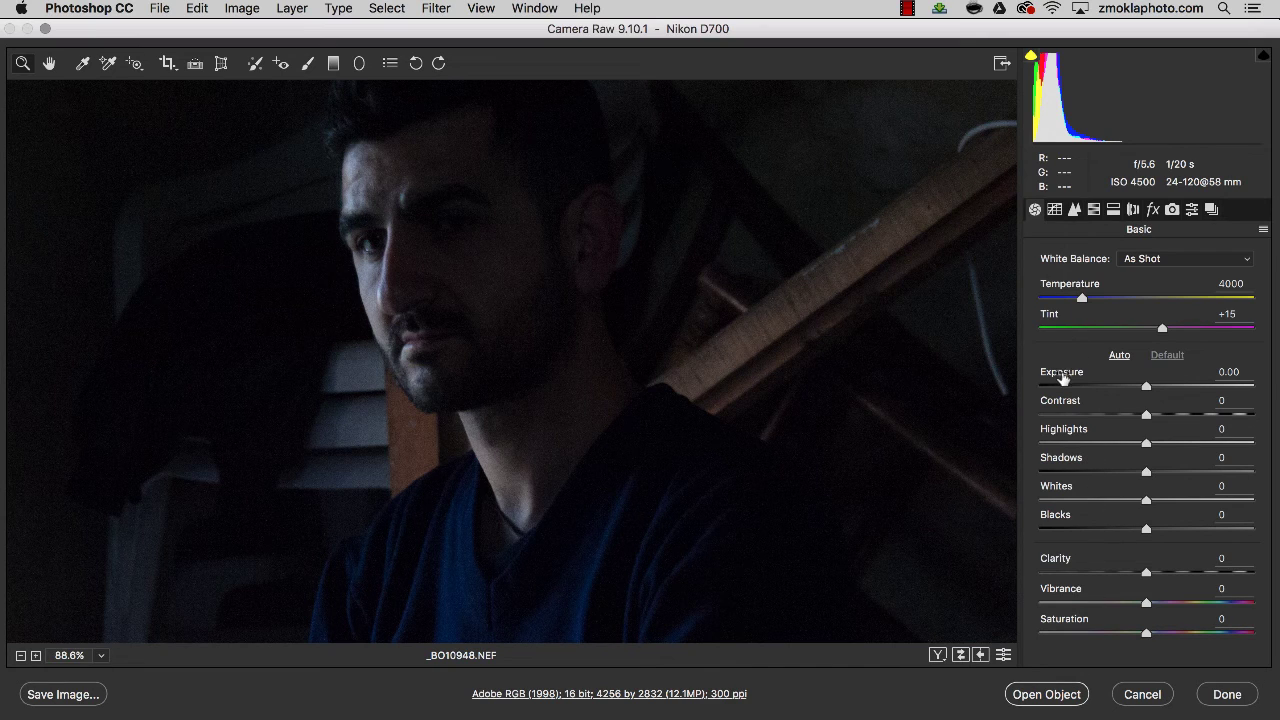
{"action": "left_click", "coordinate": [1074, 210]}
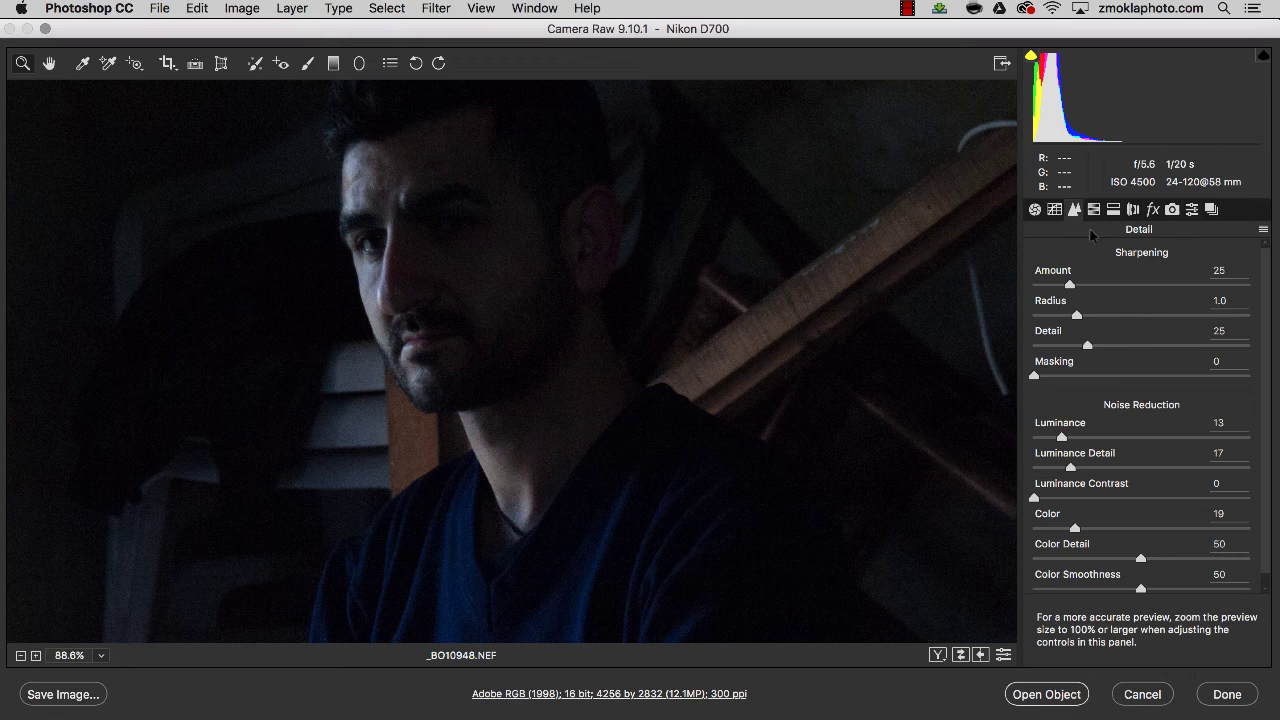